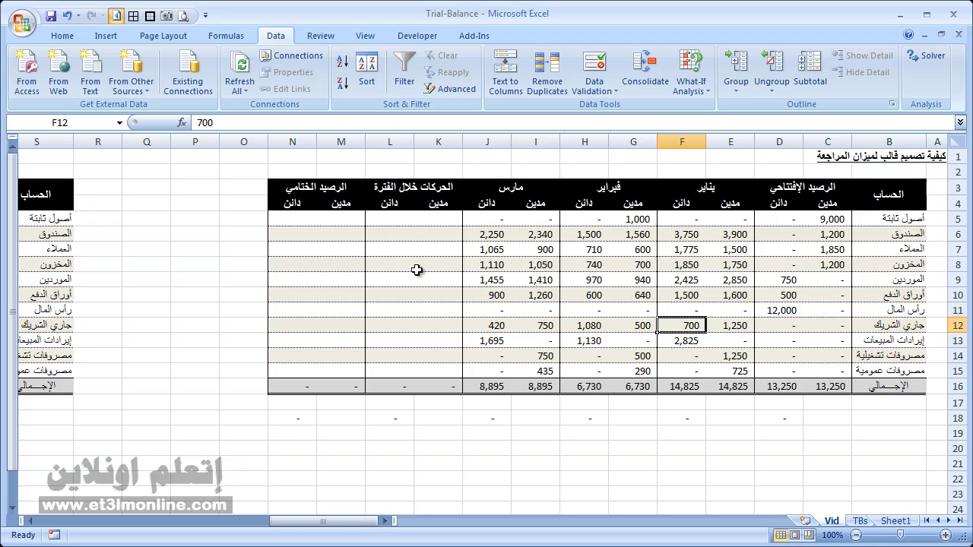
- Inspect K5 and the first account's three months of amounts in E5:J5
left_click(439, 219)
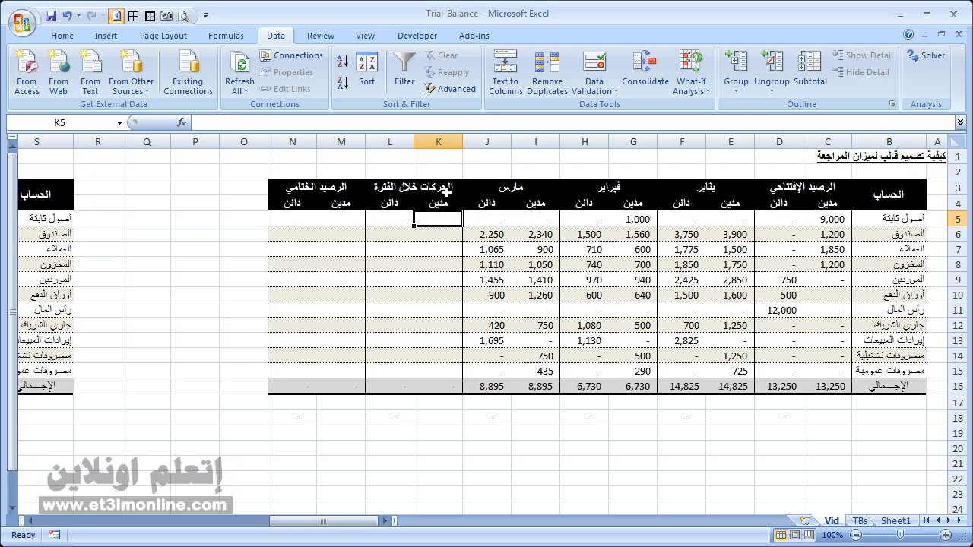
left_click(731, 220)
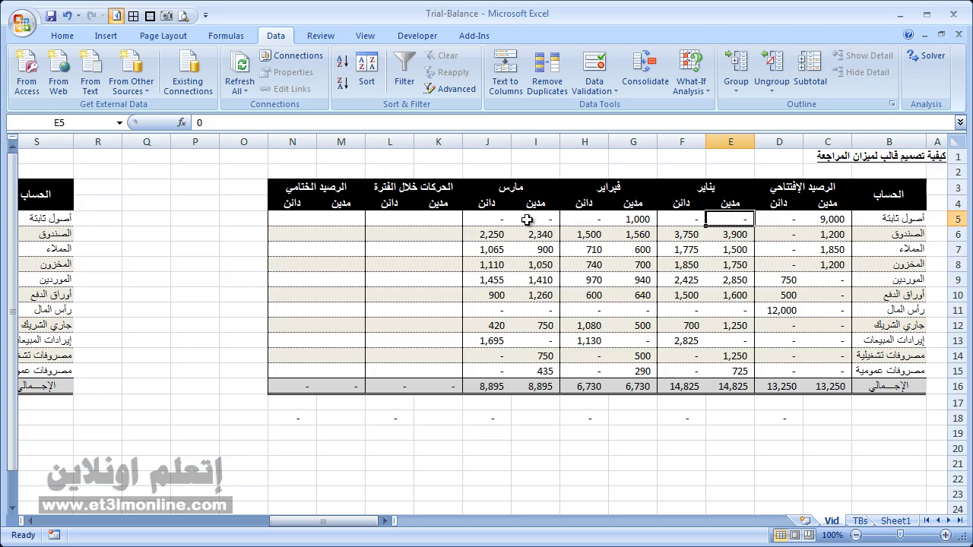
left_click_drag(714, 217, 477, 213)
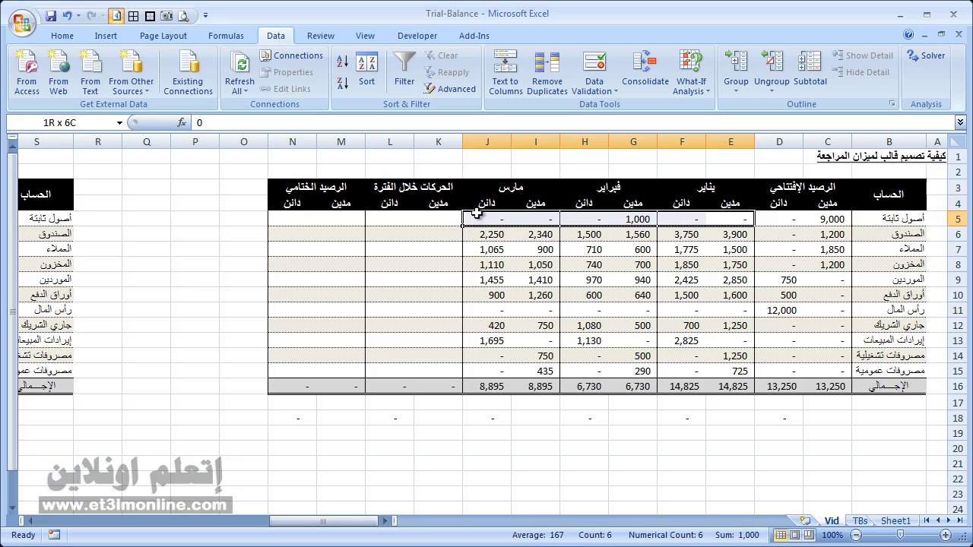
left_click_drag(477, 213, 479, 213)
- Enter =SUMIF(E4:J4;K4;E5:J5) in K5, totalling the fixed-assets debits to 1,000
left_click(437, 220)
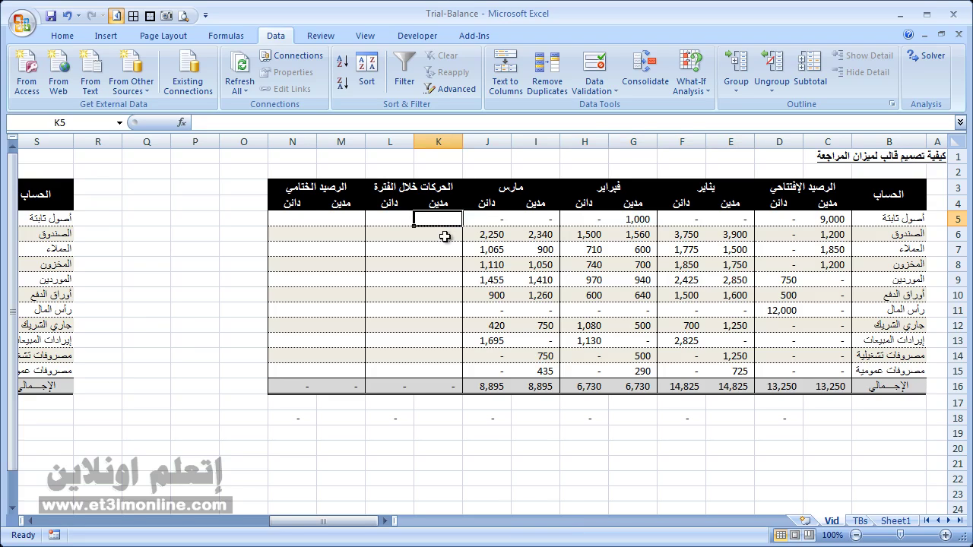
type("=s")
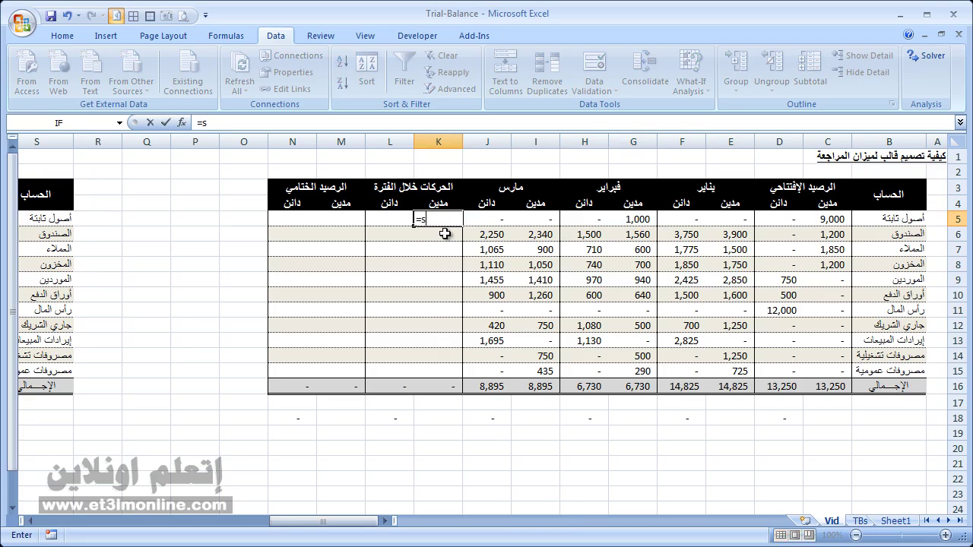
type("umif")
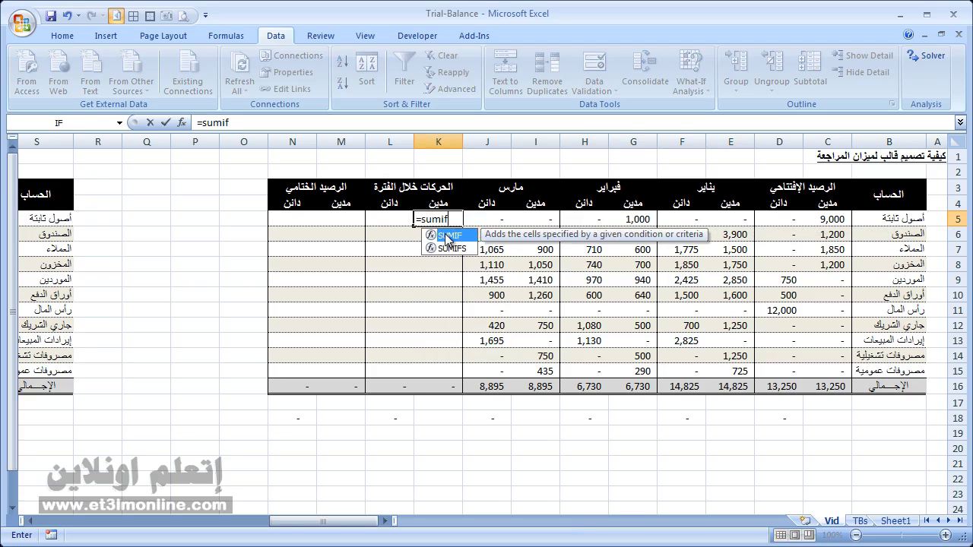
key("Tab")
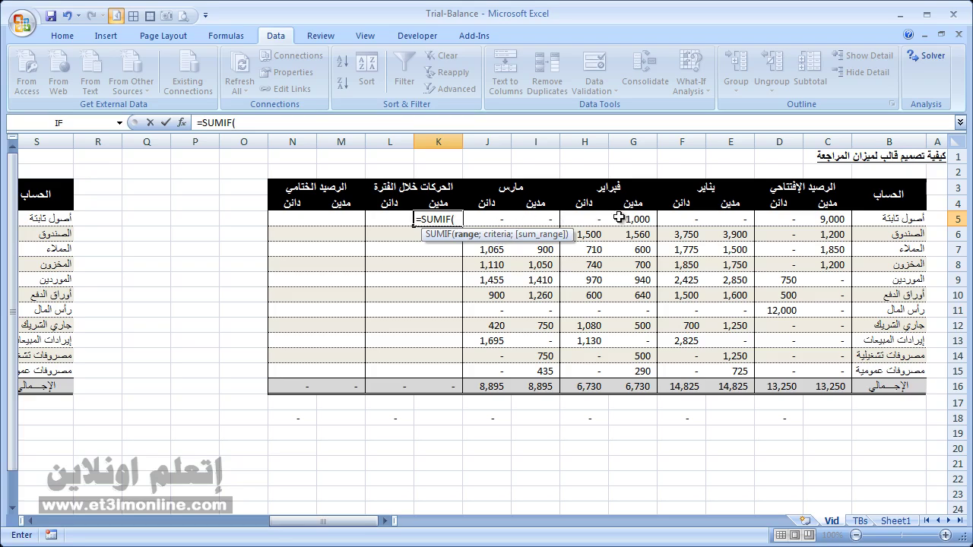
left_click_drag(737, 201, 491, 205)
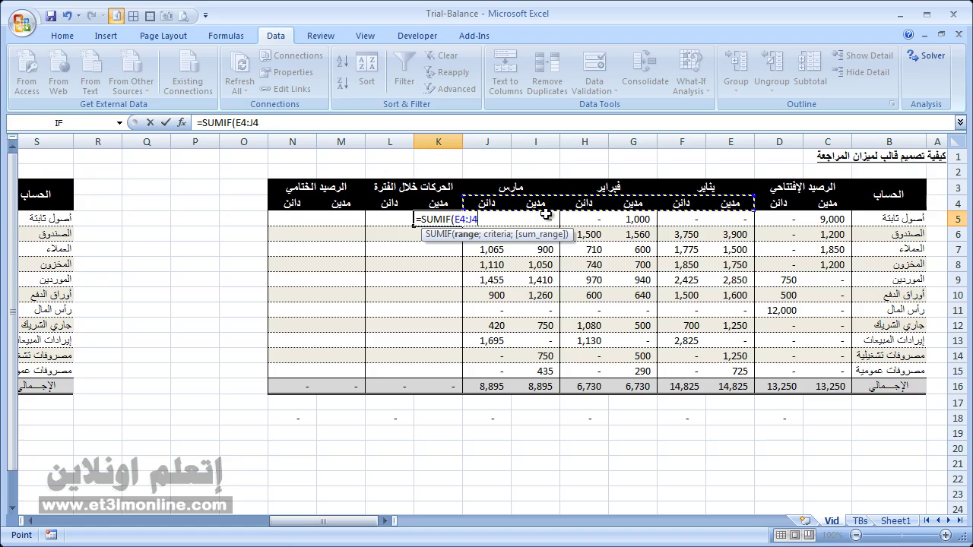
type(";")
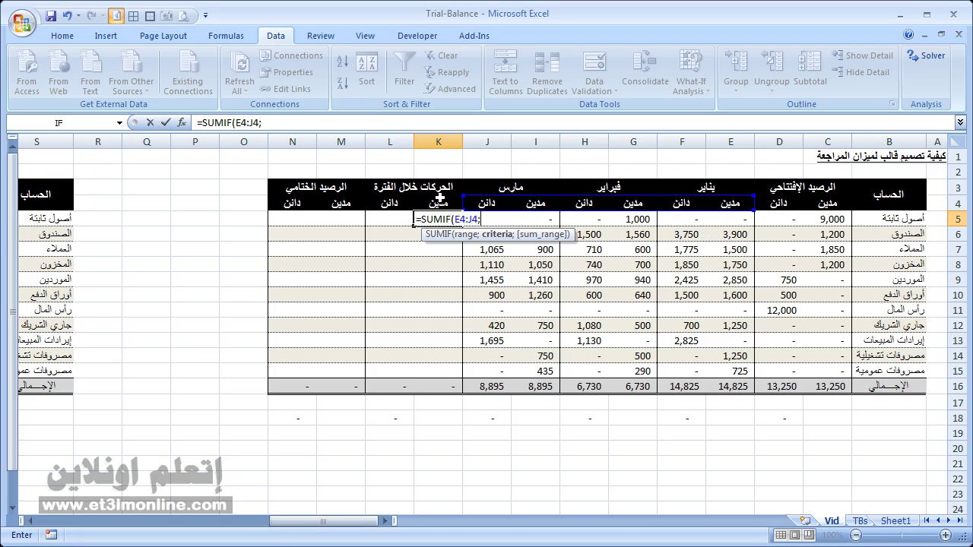
left_click(439, 200)
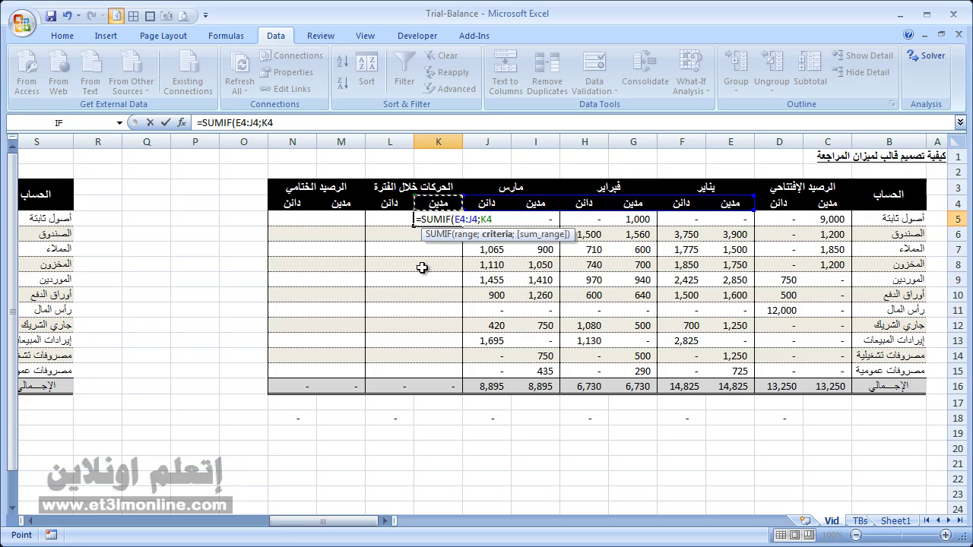
type(";")
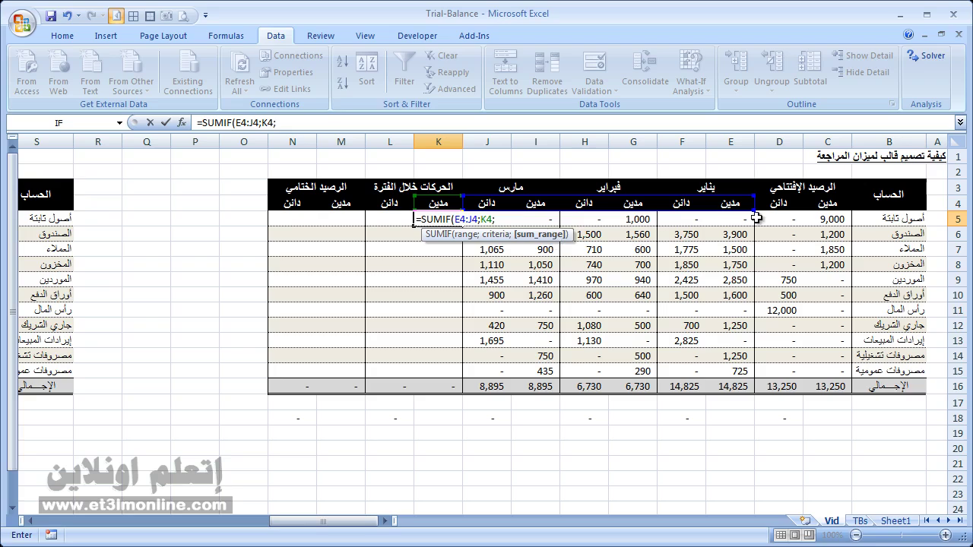
left_click_drag(749, 219, 480, 215)
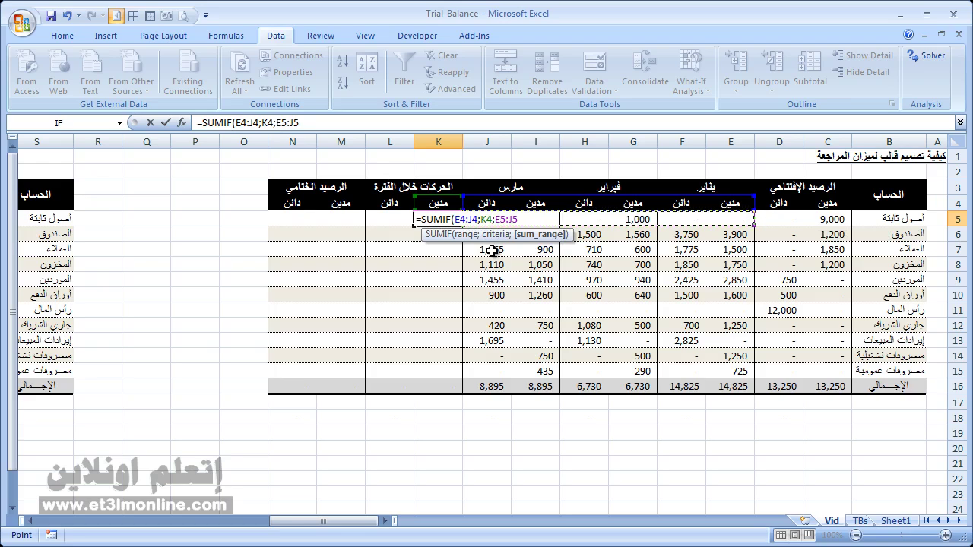
type(")")
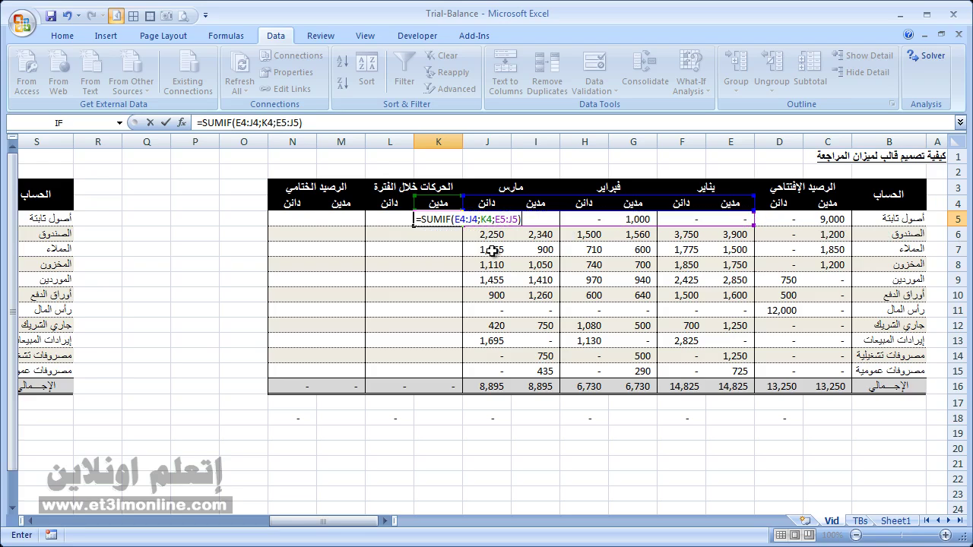
key("Return")
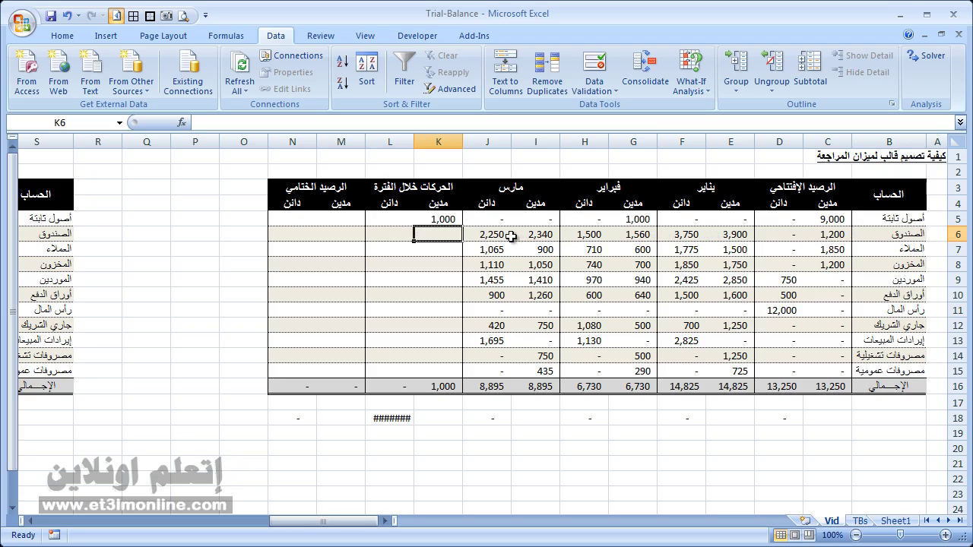
- Copy K5's SUMIF into K6 and check how its references shift
left_click(451, 217)
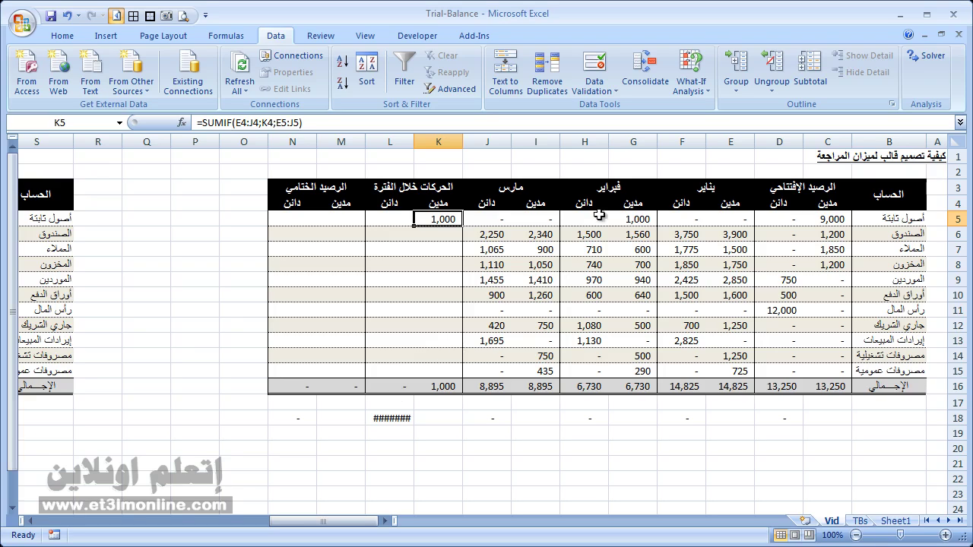
key("F2")
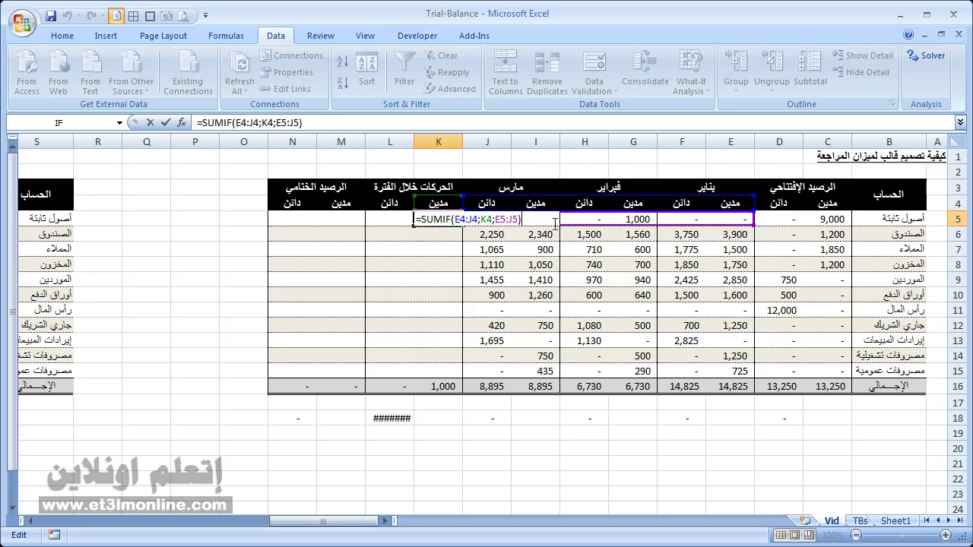
key("ctrl+Return")
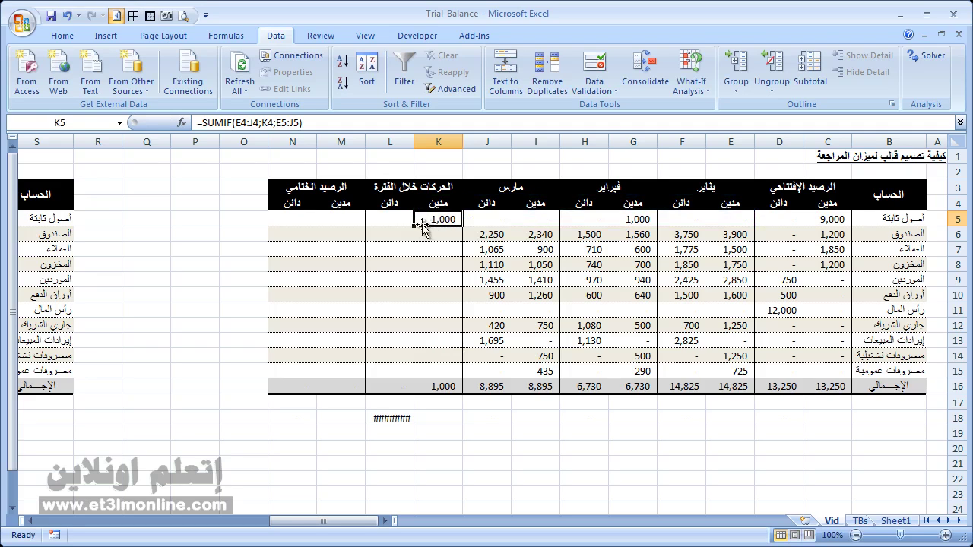
left_click_drag(416, 227, 418, 242)
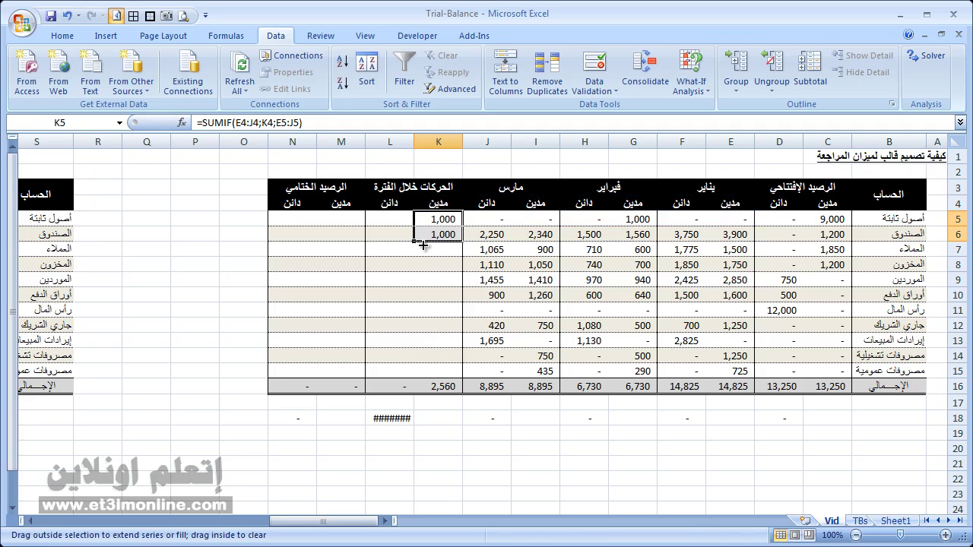
left_click(433, 236)
key("F2")
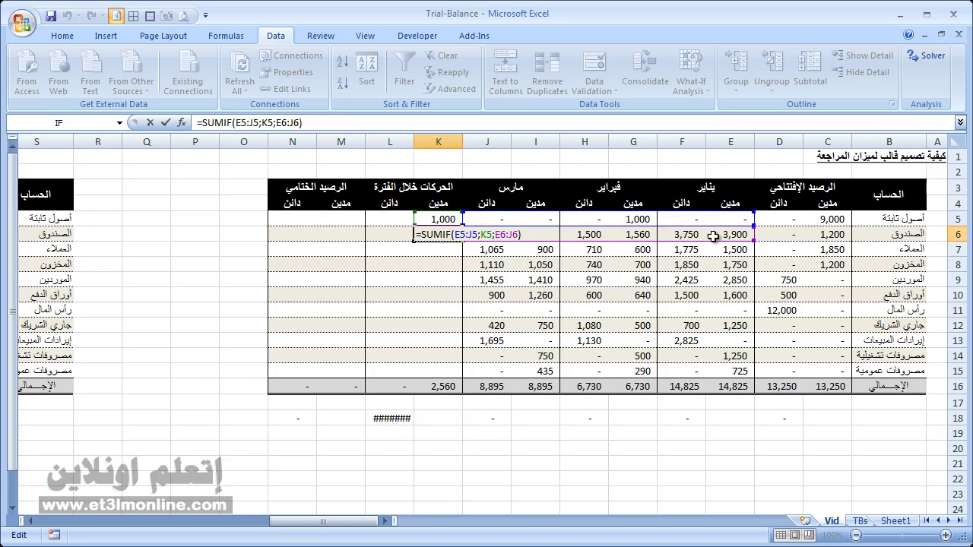
left_click_drag(726, 242, 728, 242)
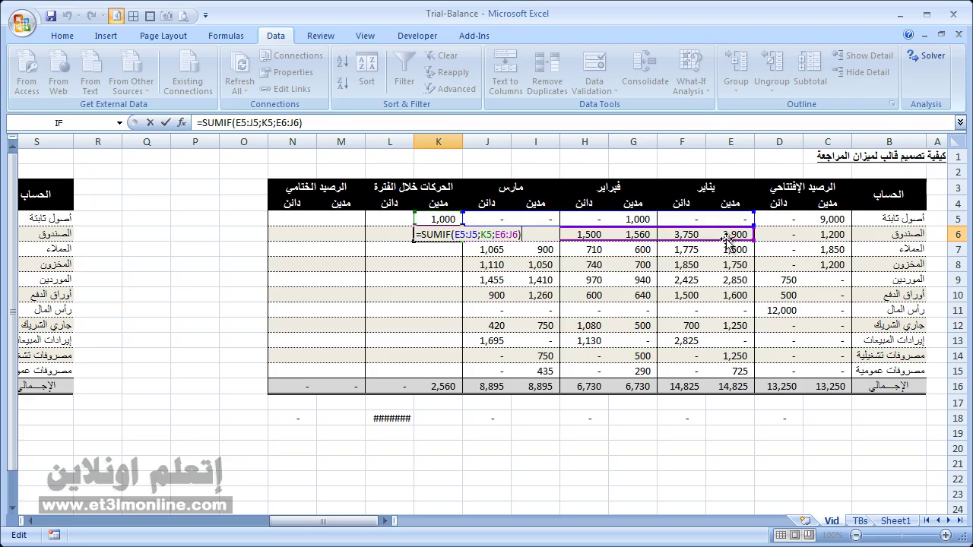
left_click_drag(728, 242, 727, 241)
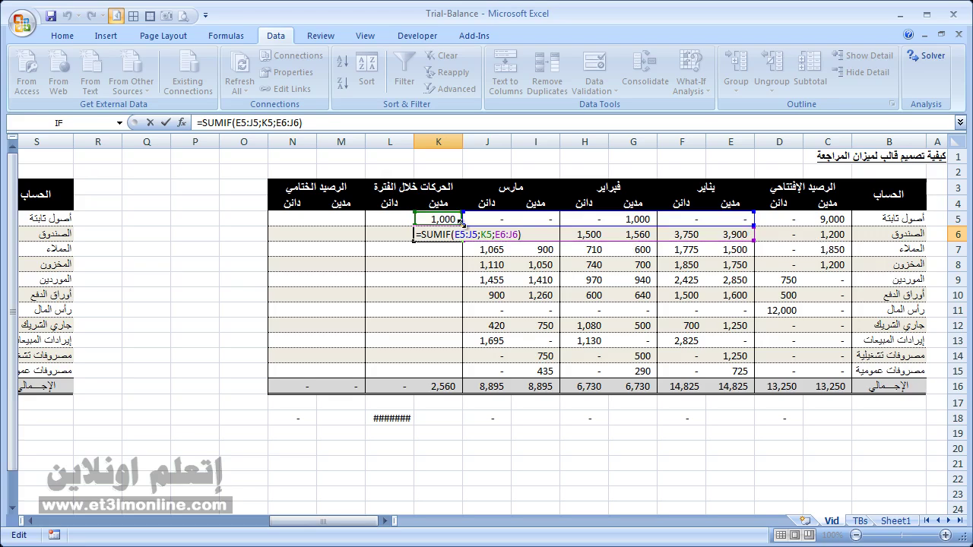
left_click(705, 235)
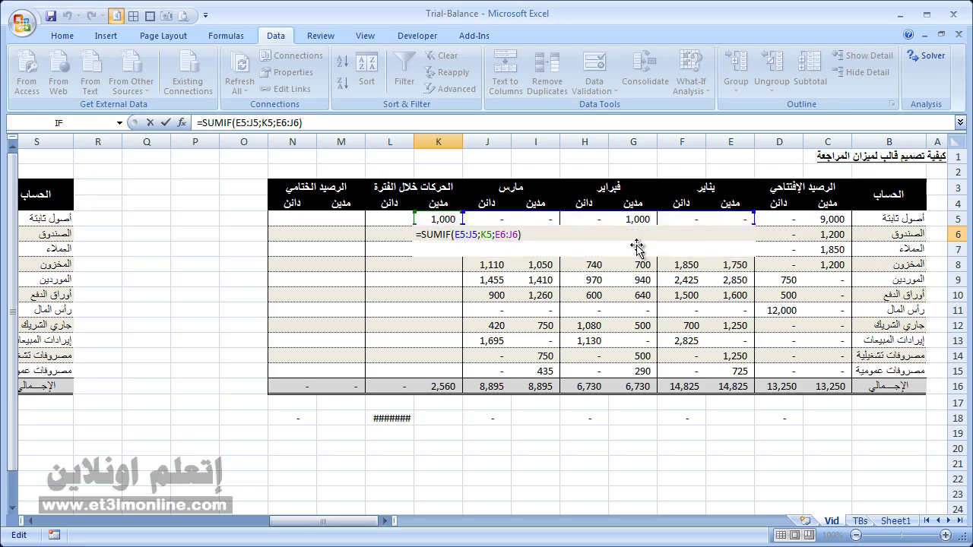
key("ctrl+Return")
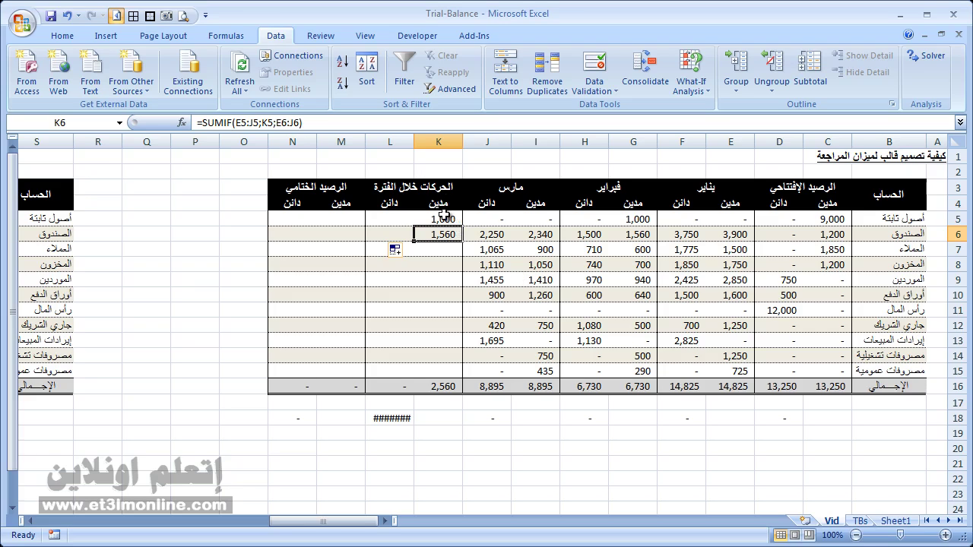
key("F2")
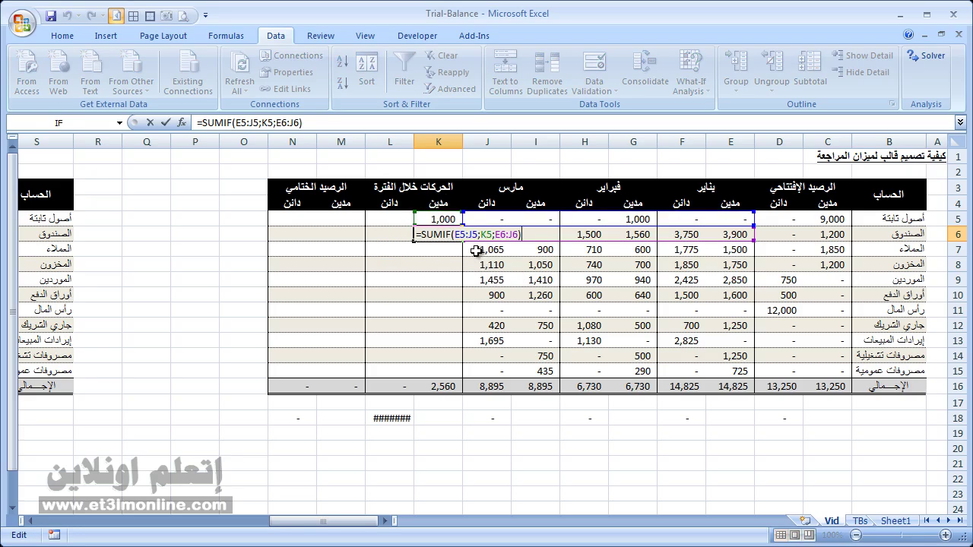
key("ctrl+Return")
- Lock K5's header range and criterion as $E$4:$J$4 and $K$4
key("Up")
key("F2")
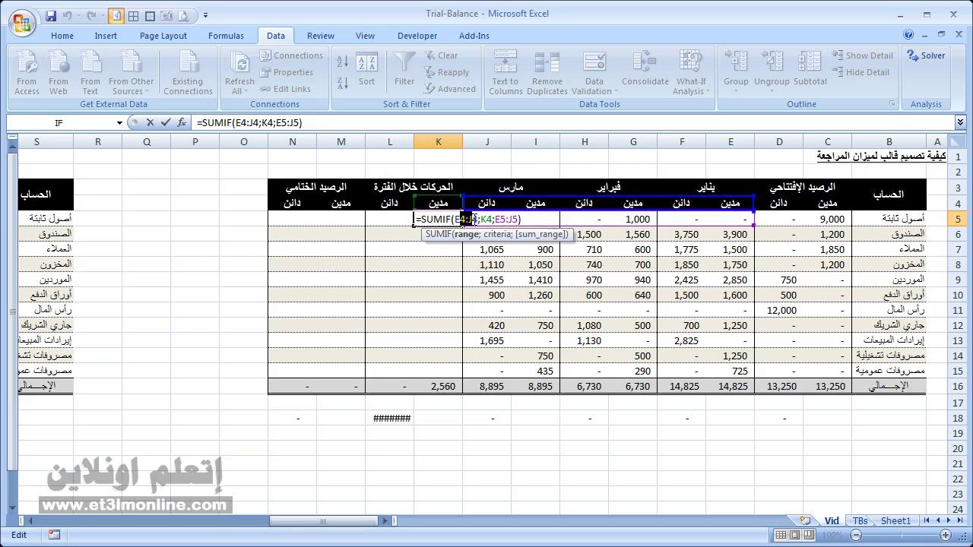
key("F4")
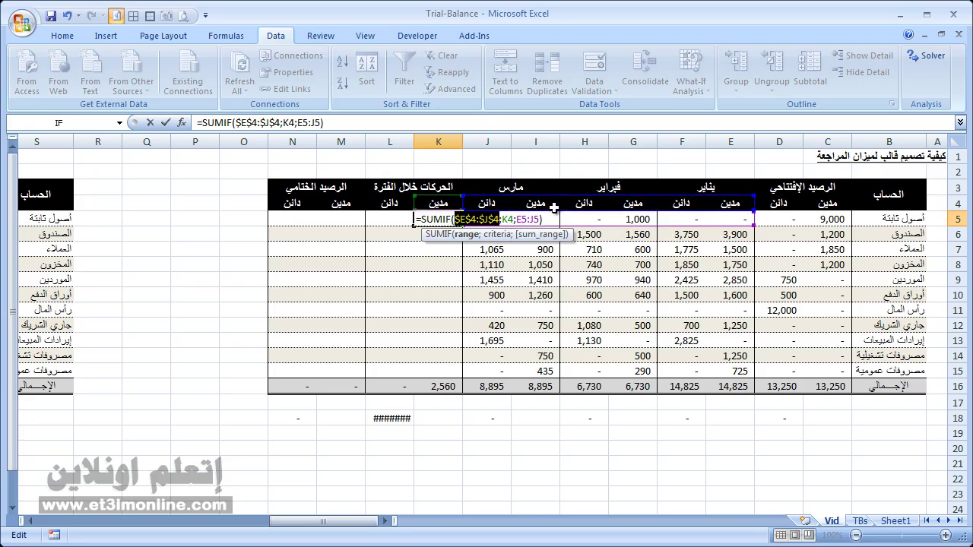
key("Right")
key("Right")
key("Right")
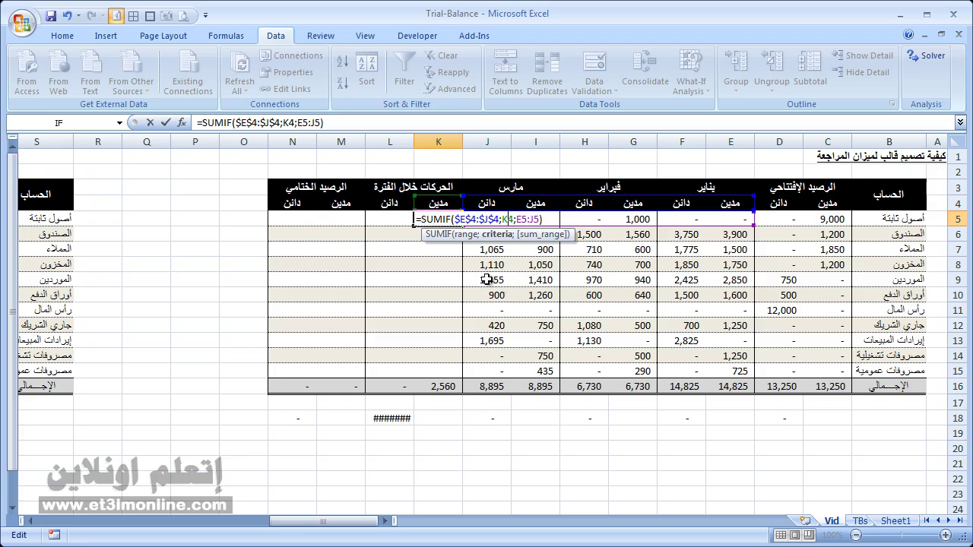
key("F4")
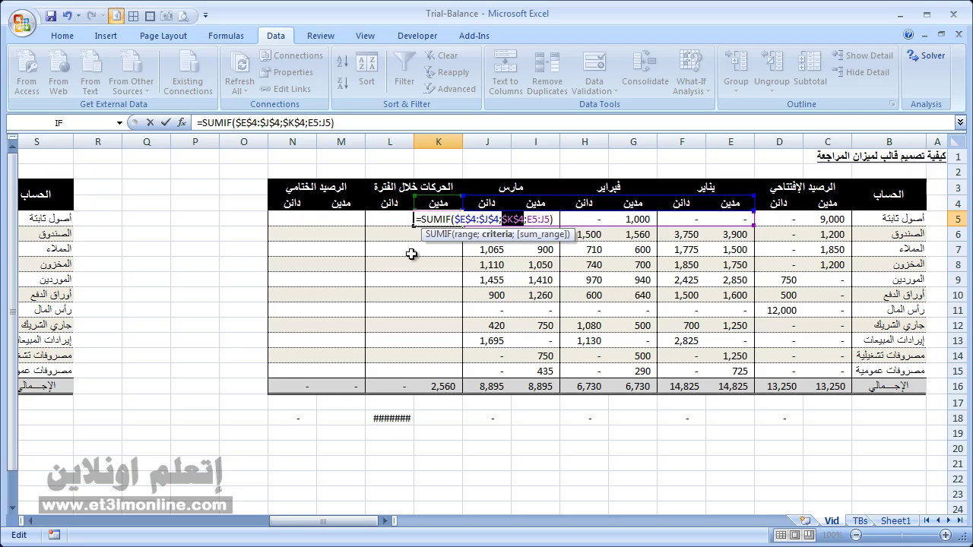
key("ctrl+Return")
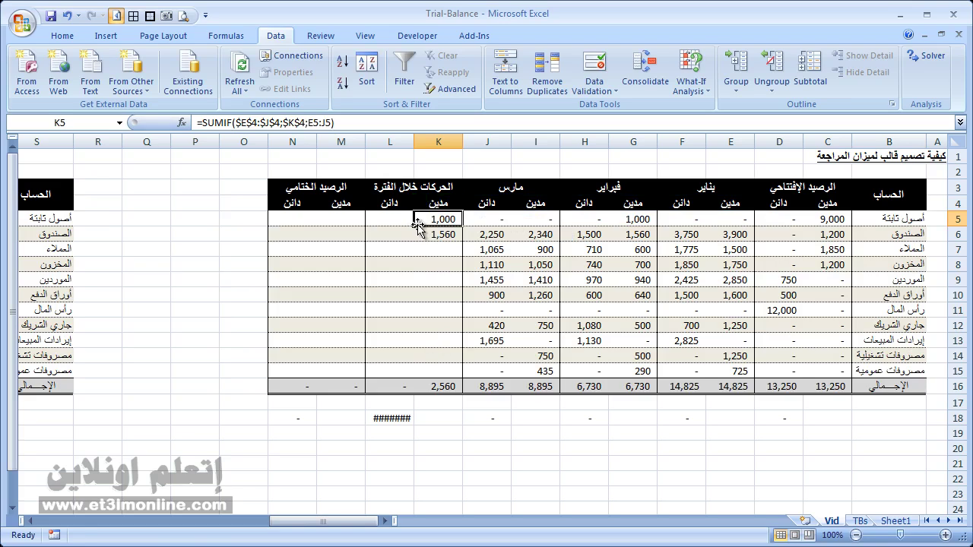
- Copy K5's SUMIF down to K15 and AutoSum the debit movements in K16 to 30,450
left_click_drag(414, 226, 425, 374)
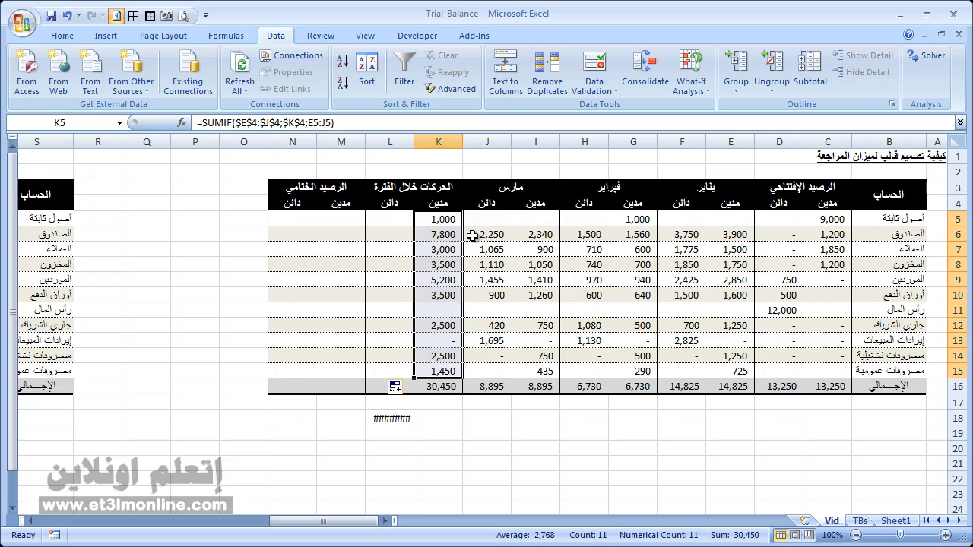
left_click(445, 388)
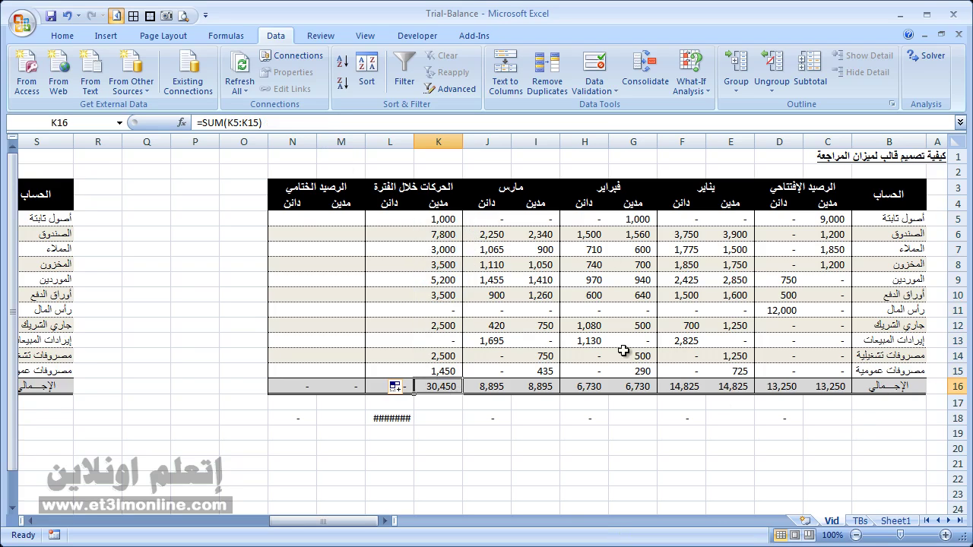
left_click(63, 36)
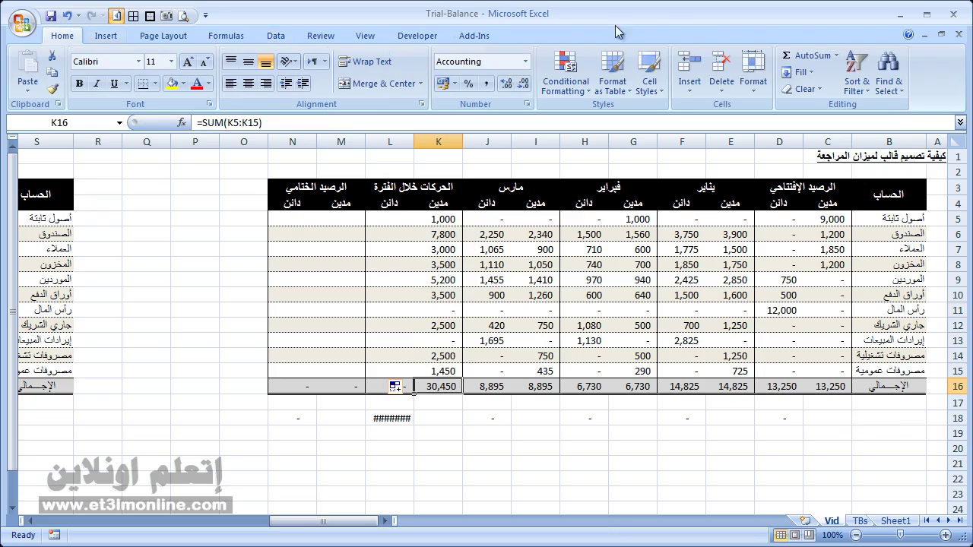
left_click(796, 59)
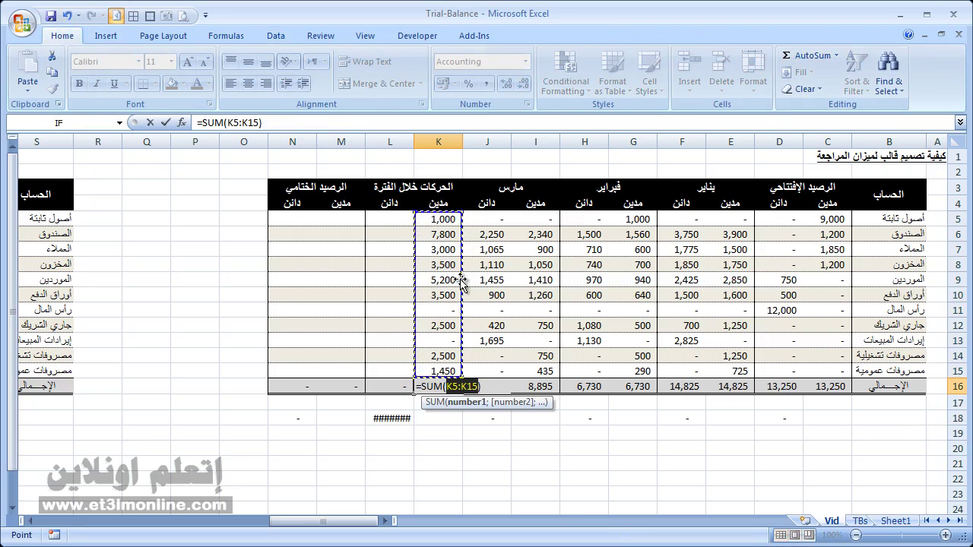
key("Return")
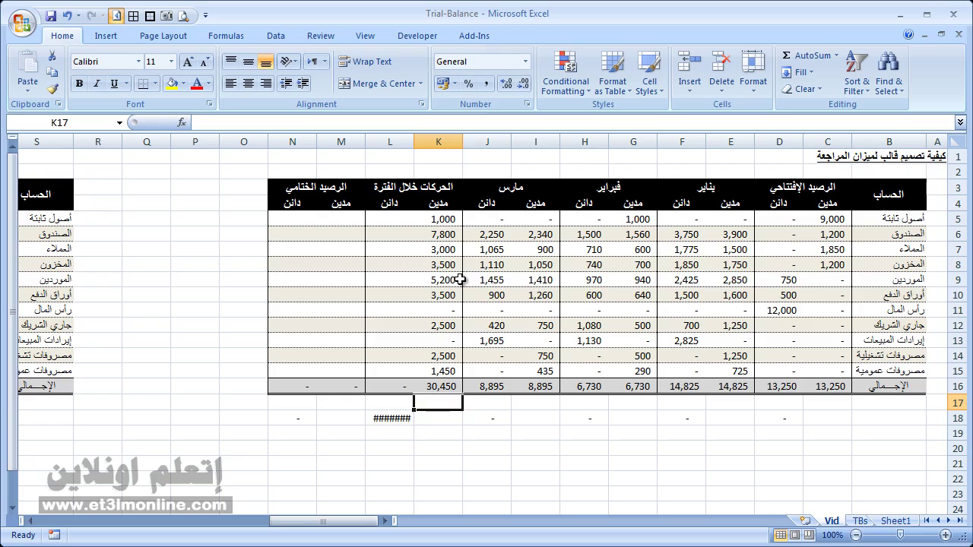
left_click(400, 220)
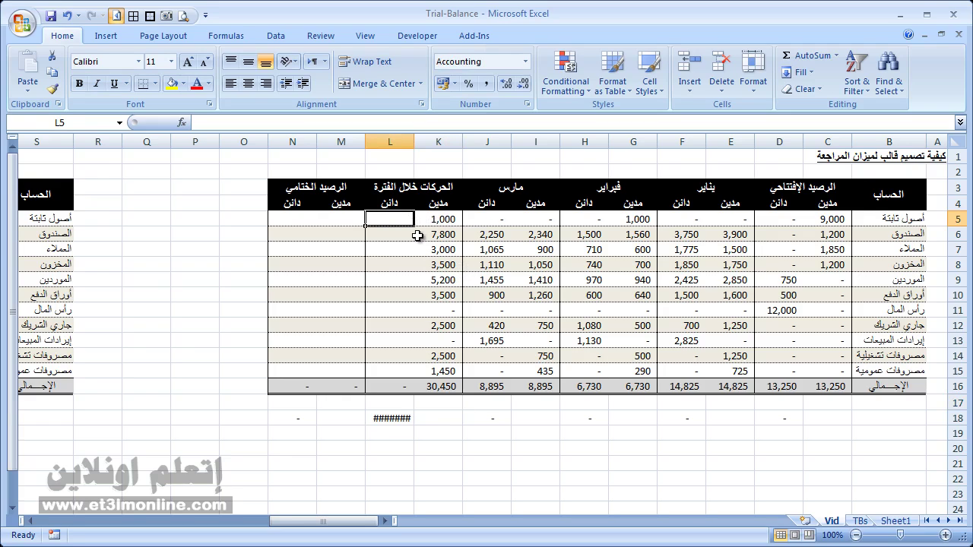
- Enter =SUMIF($E$4:$J$4;$L$4;E5:J5) in L5 for the first account's credit movement
type("=s")
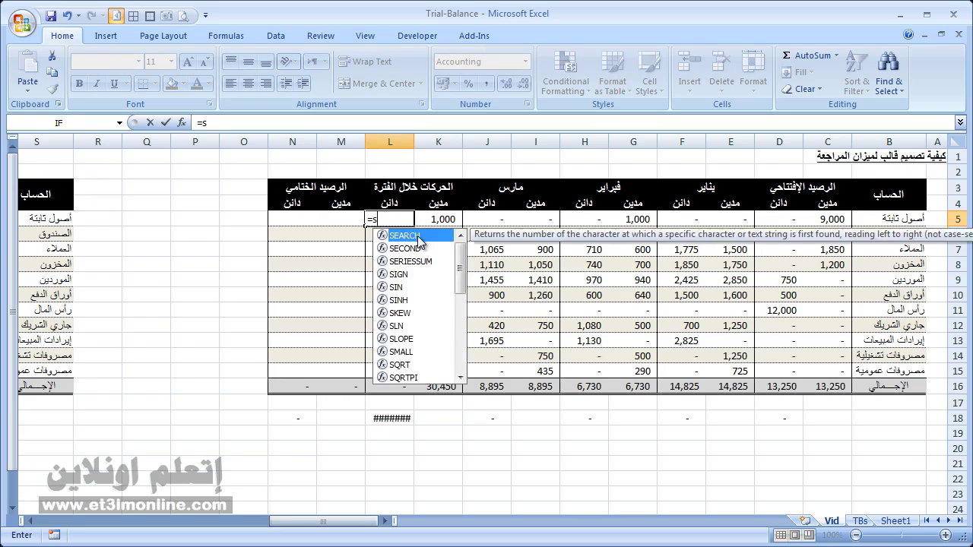
type("umif")
double_click(403, 235)
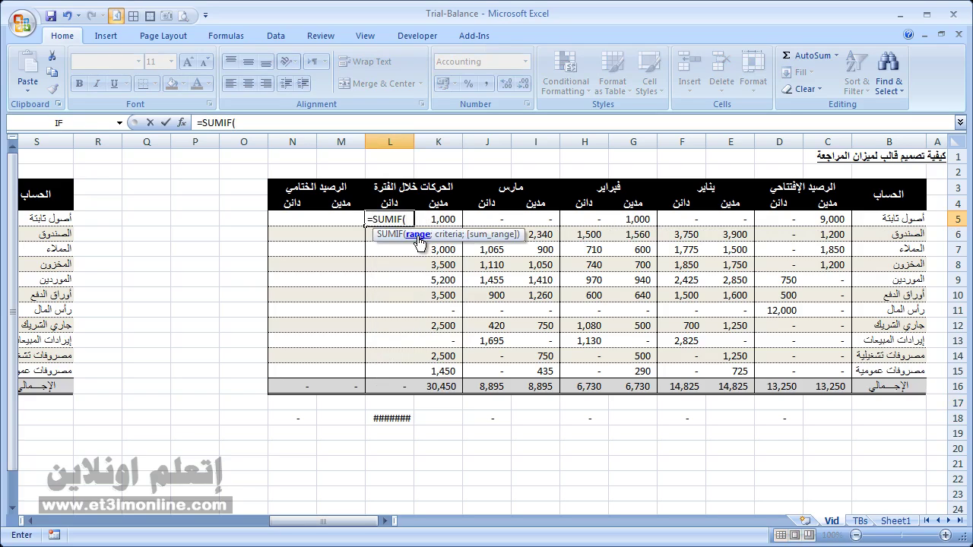
key("BackSpace")
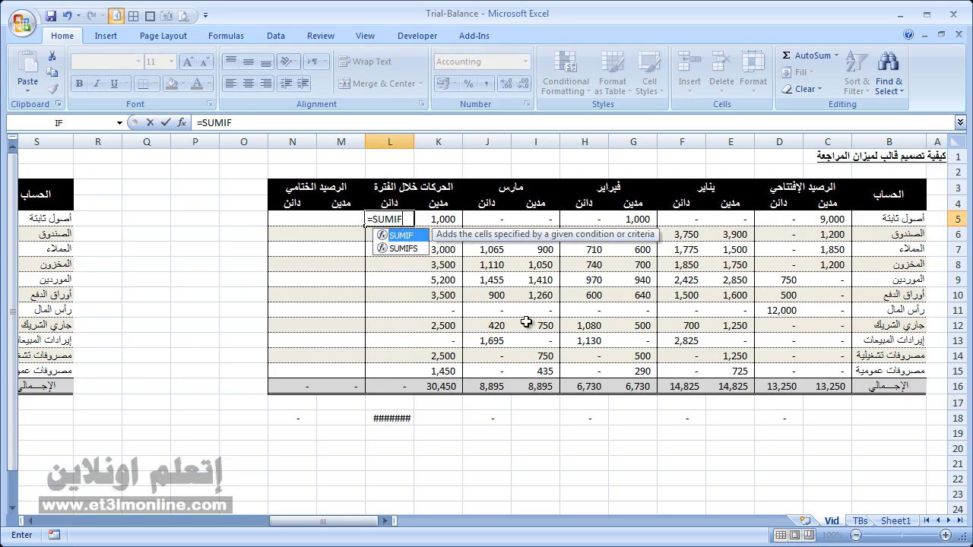
double_click(402, 237)
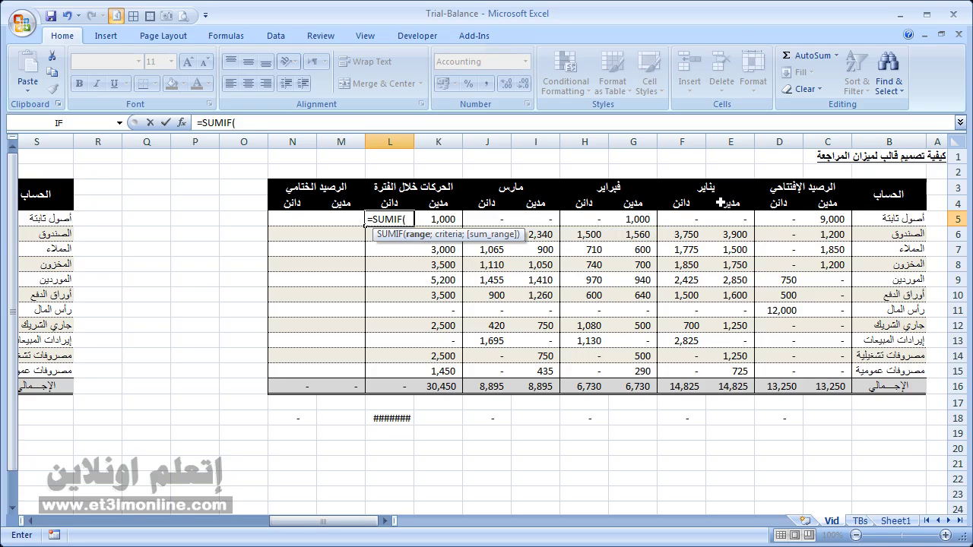
left_click_drag(720, 202, 472, 205)
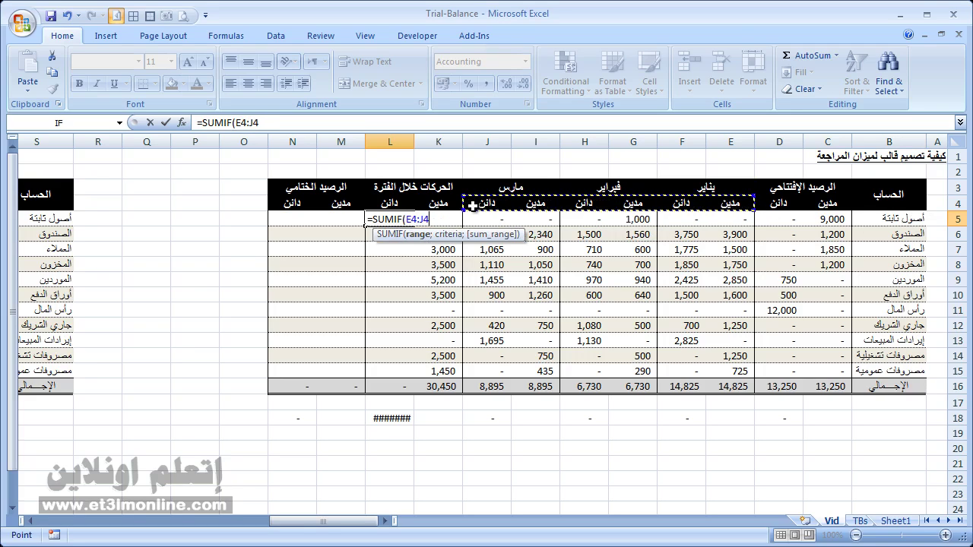
key("F4")
type("$J$4;")
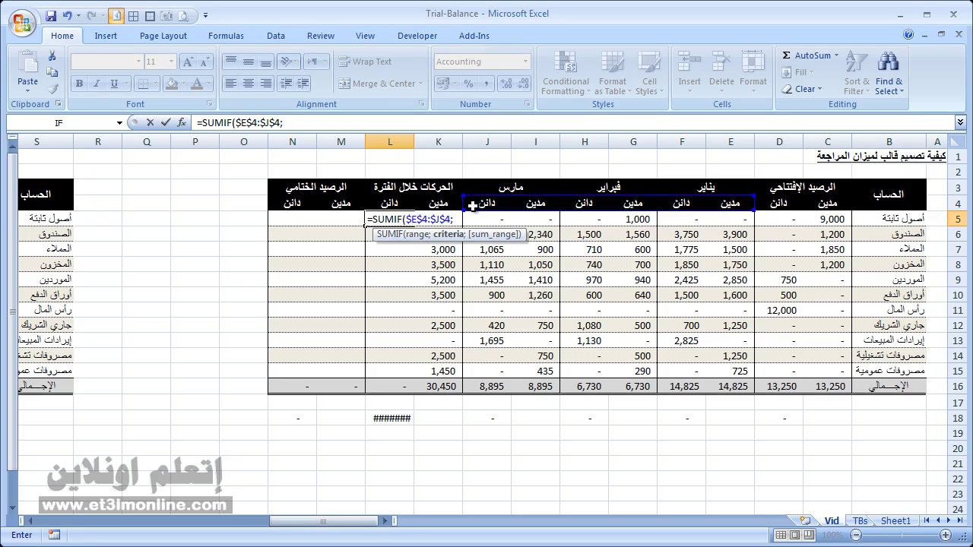
key("Up")
key("F4")
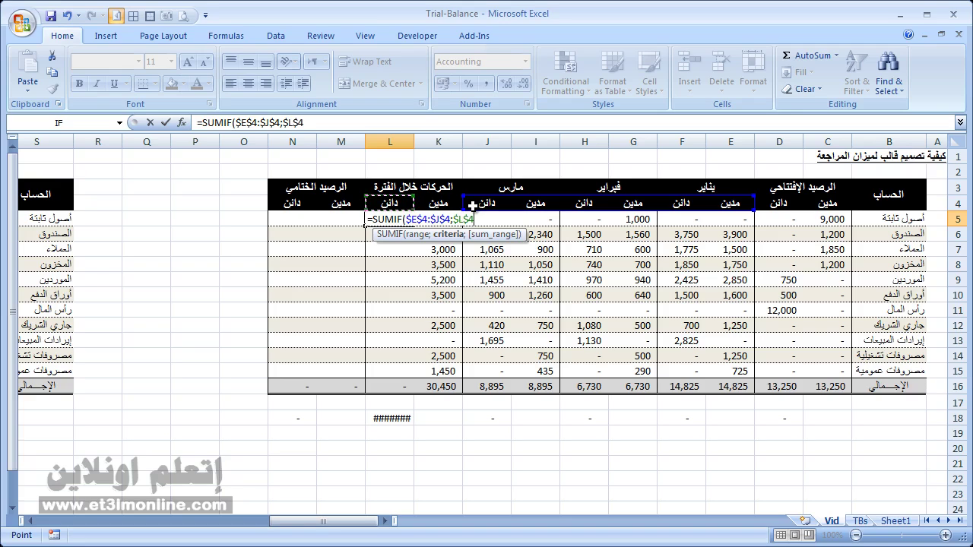
type(";")
key("Right")
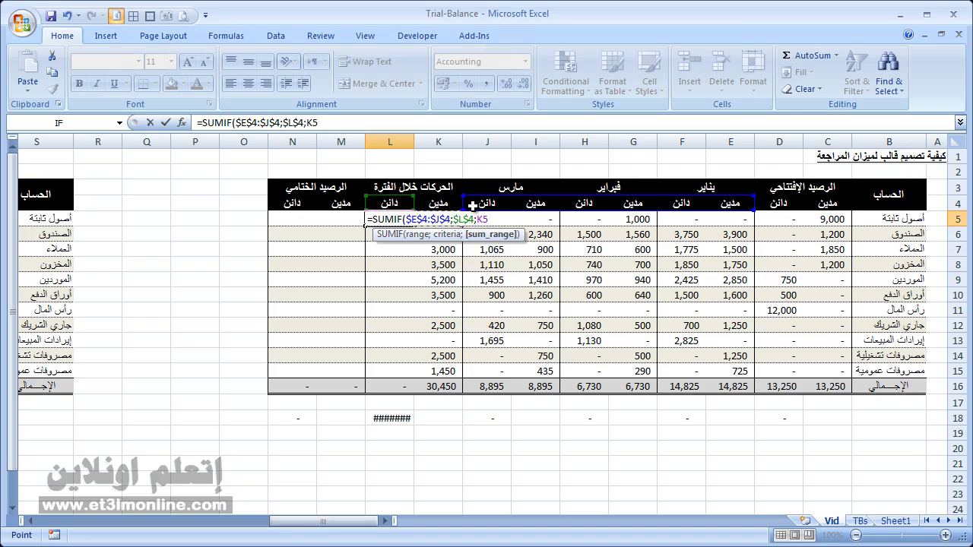
key("Right")
key("shift+Right")
key("shift+Right")
key("shift+Right")
key("shift+Right")
key("shift+Right")
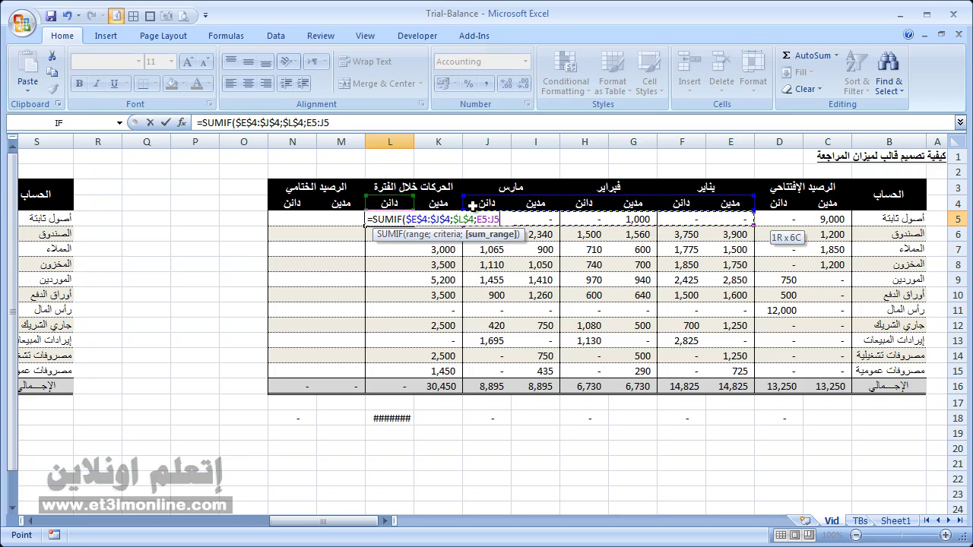
type(")")
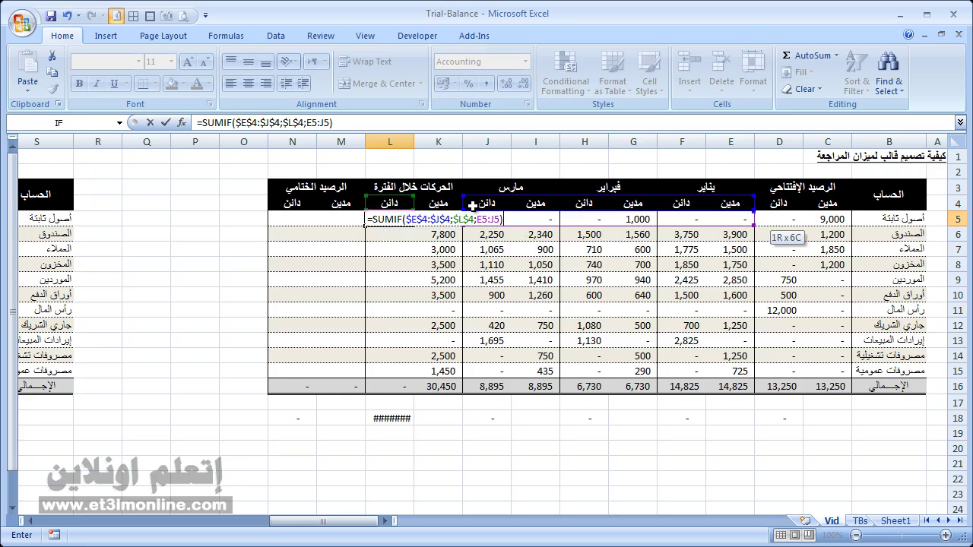
key("ctrl+Return")
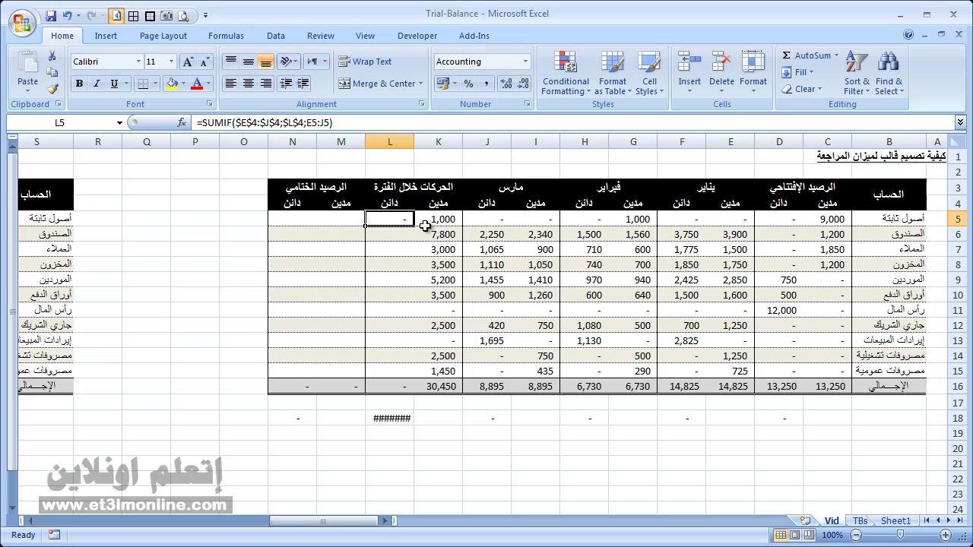
- Fill the credit SUMIF down to L15 and check the L16 total of 30,450
key("Down")
key("Up")
key("F2")
key("Escape")
left_click_drag(365, 227, 365, 377)
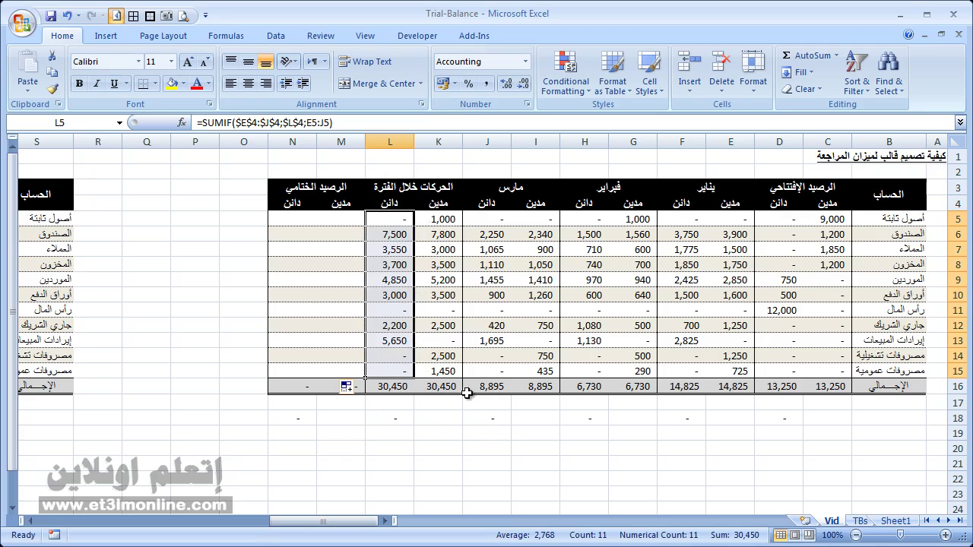
left_click(393, 388)
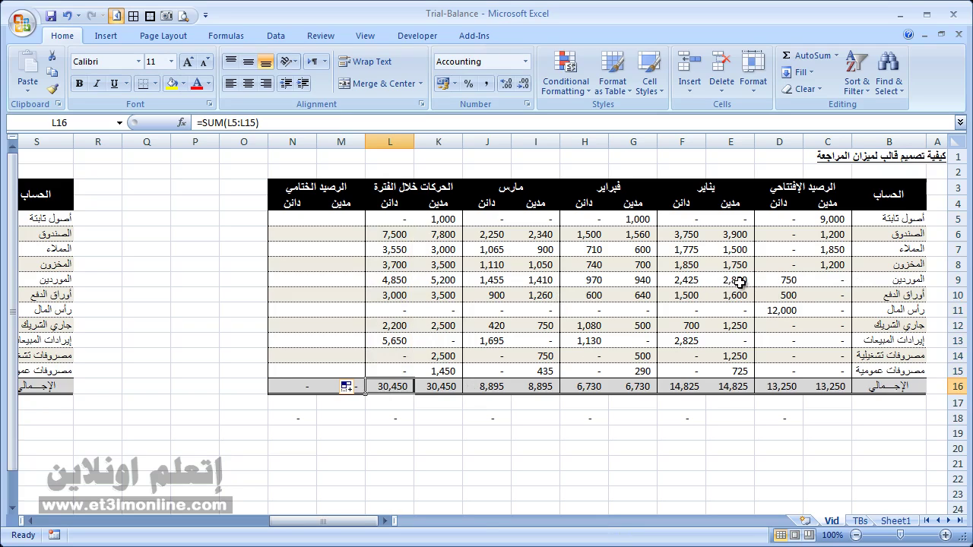
- Sum scratch debits 2850, 940, 1410 in E20:E23 to 5,200 and compare with K9
left_click(737, 448)
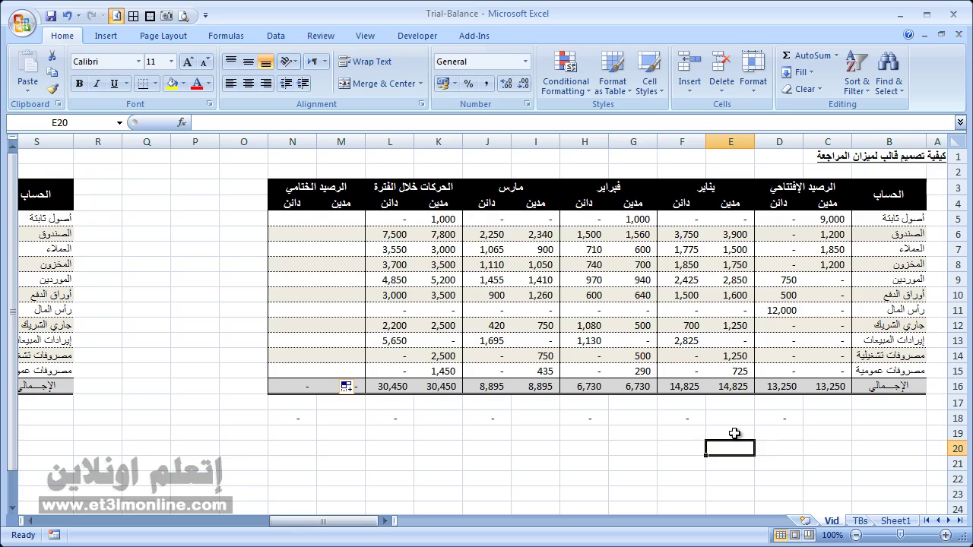
type("2850")
key("Return")
type("940")
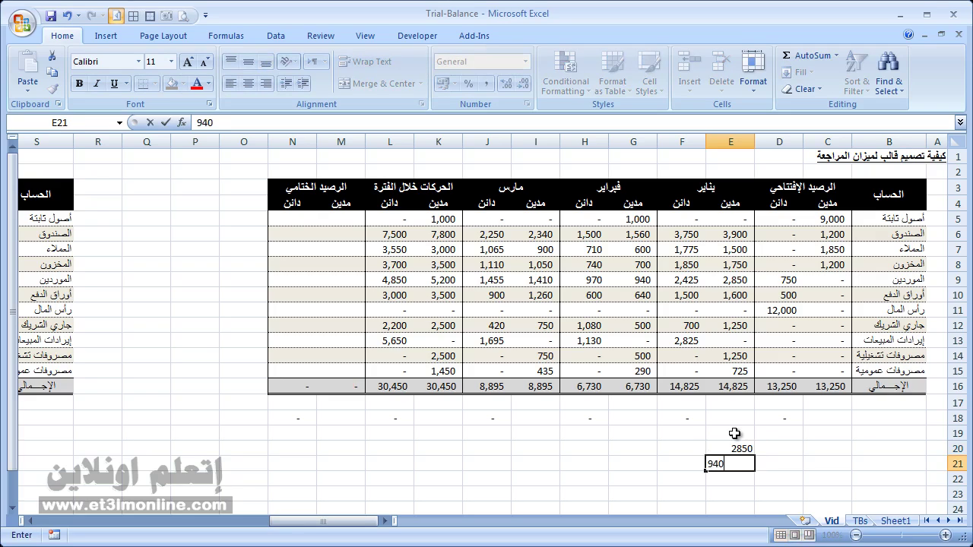
key("Return")
type("141")
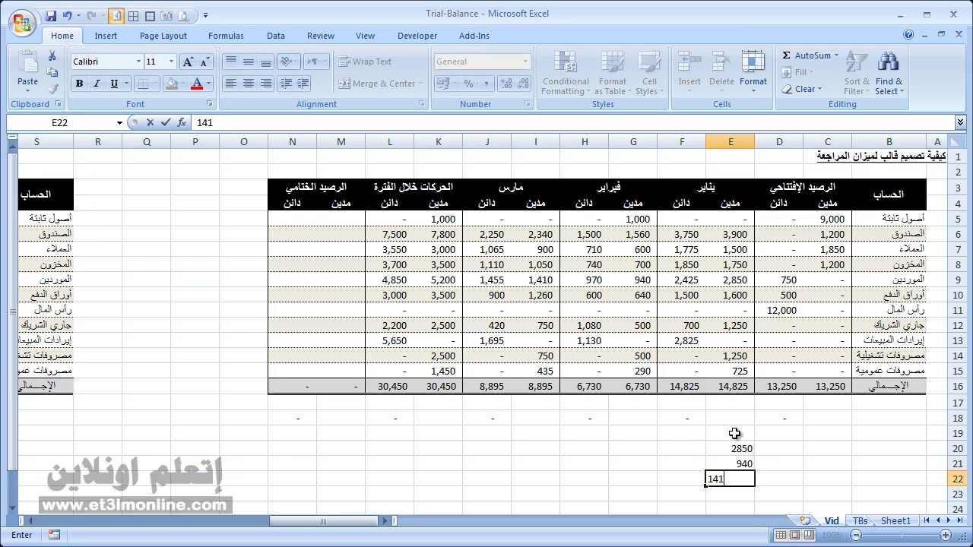
type("0")
key("Return")
key("alt+equal")
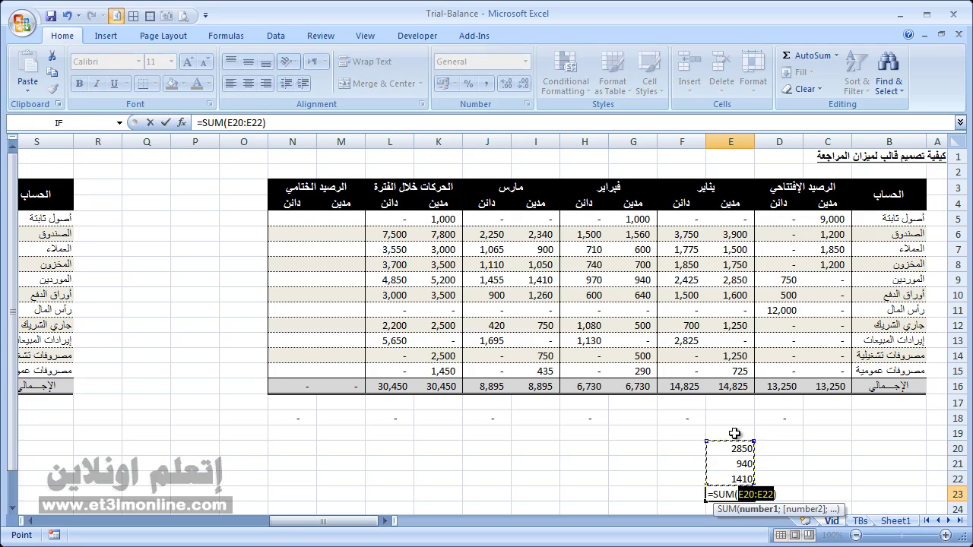
key("Return")
left_click(731, 481)
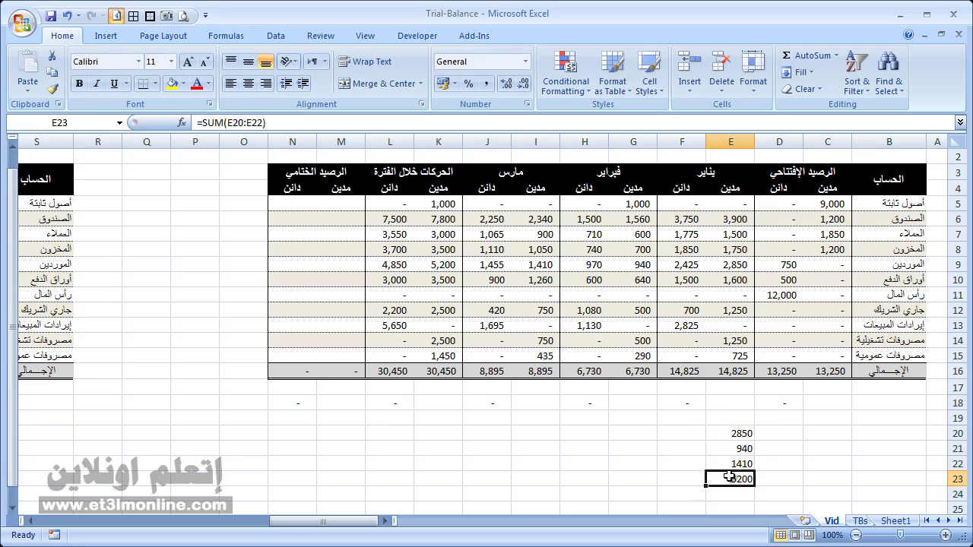
left_click_drag(891, 272, 475, 263)
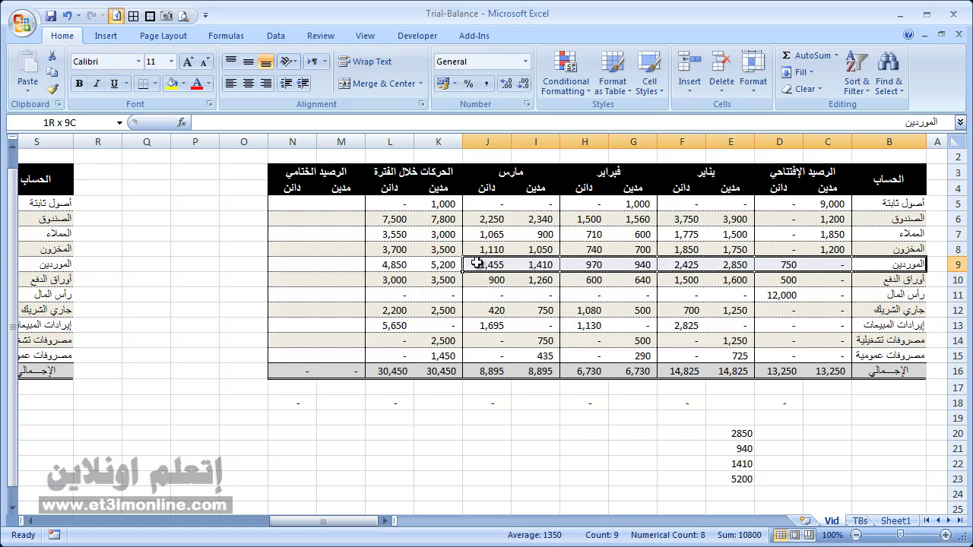
left_click(441, 263)
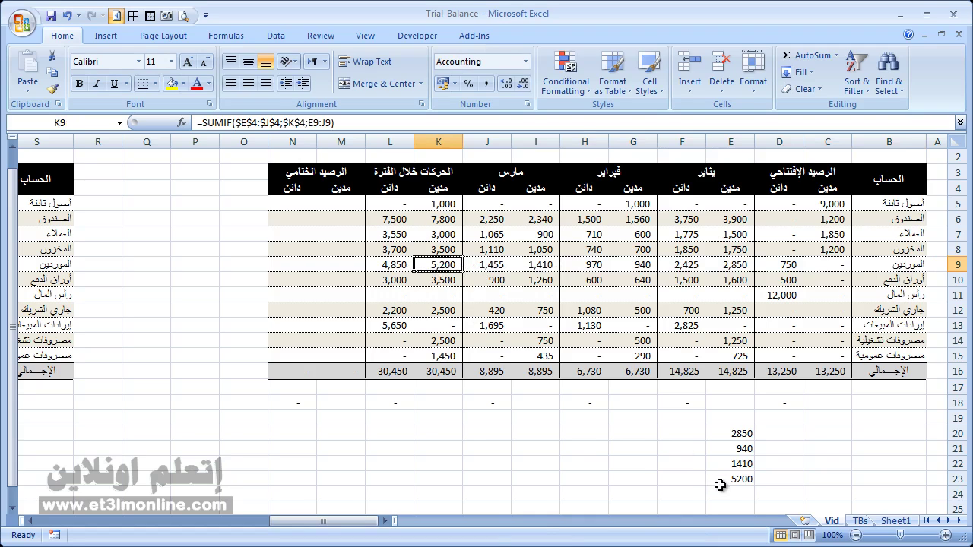
- Check credits 2425, 970, 1455 in F20:F23 against L9's 4,850, then clear E20:F23
left_click(680, 433)
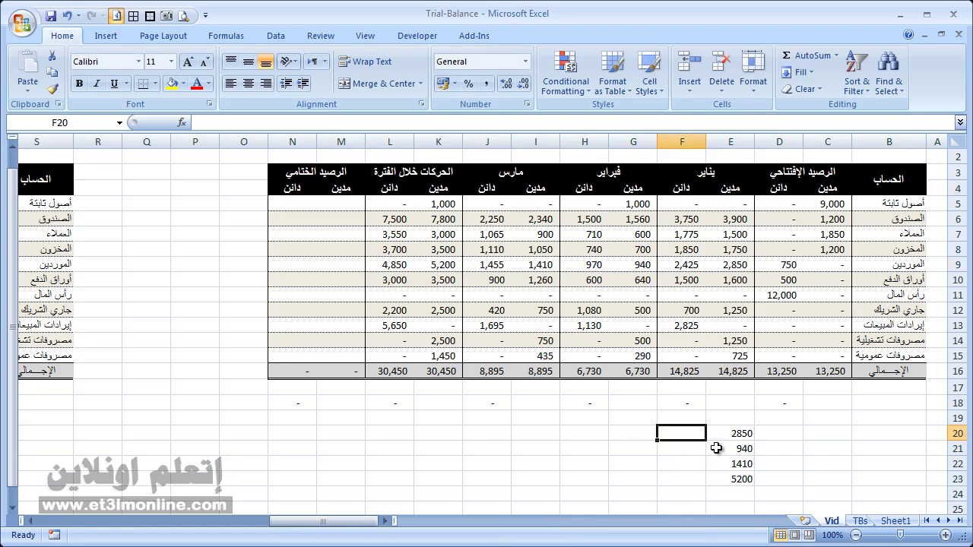
type("2425")
key("Return")
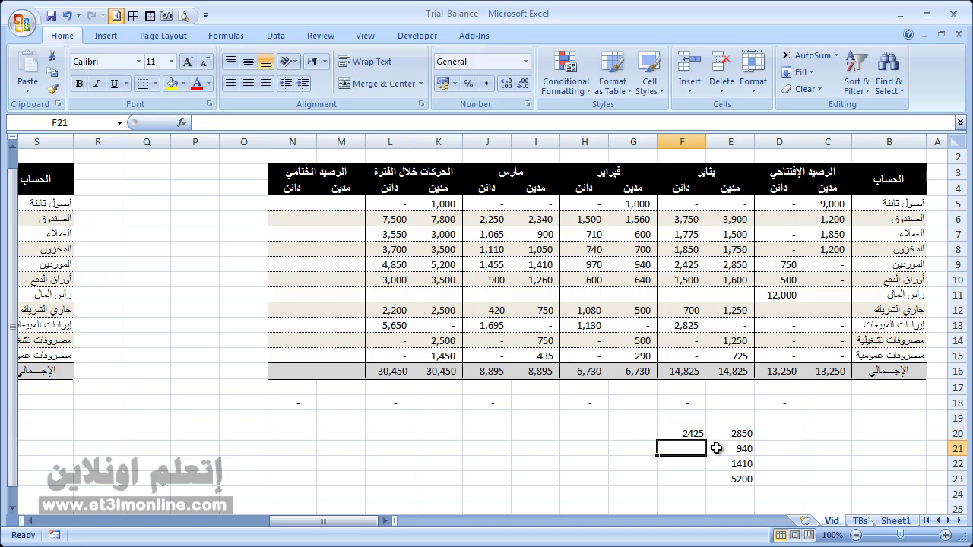
type("970")
key("Return")
type("1455")
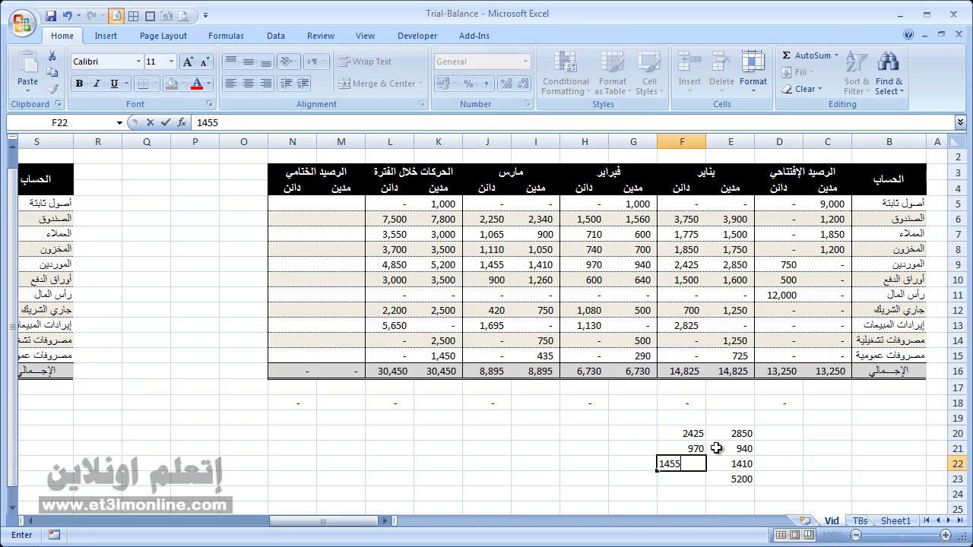
key("Return")
key("Right")
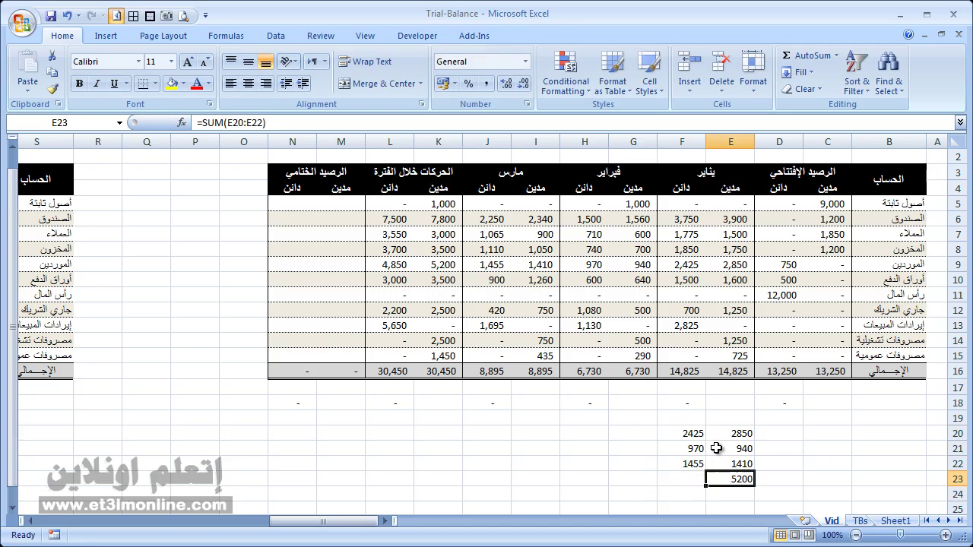
key("ctrl+c")
key("Left")
key("ctrl+v")
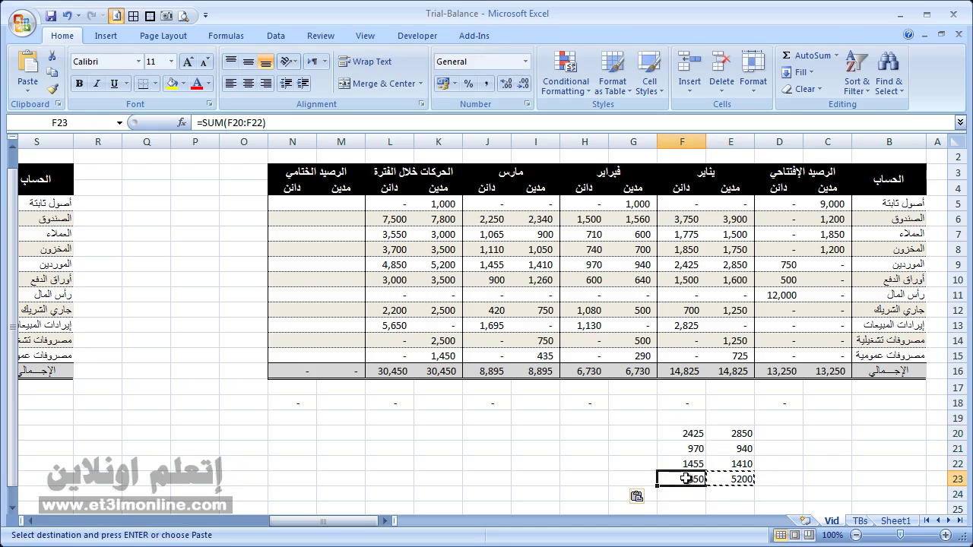
left_click(394, 266)
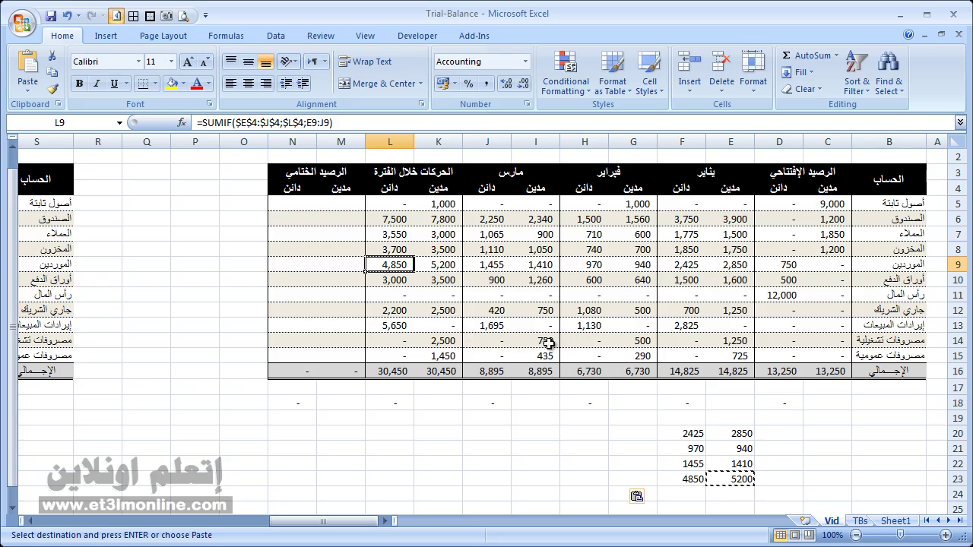
left_click_drag(723, 435, 684, 479)
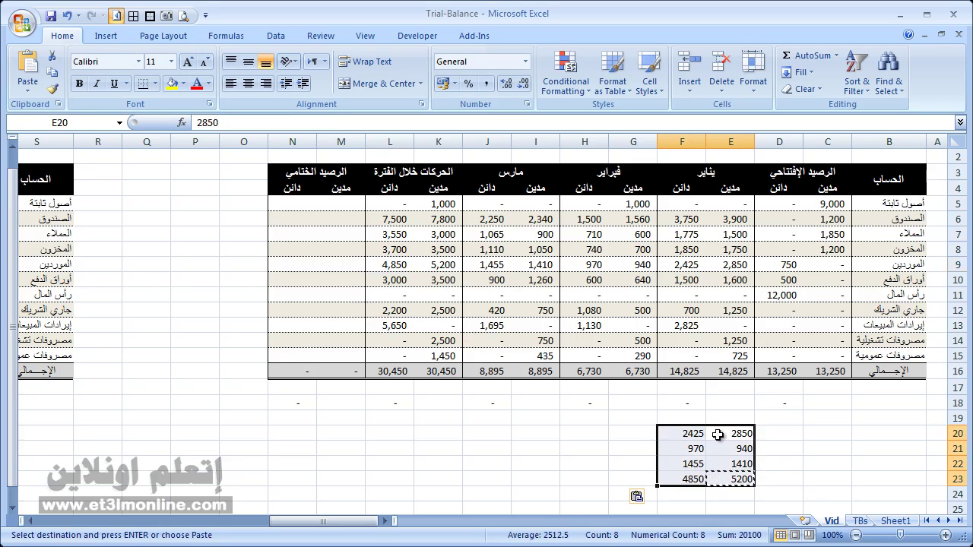
key("Delete")
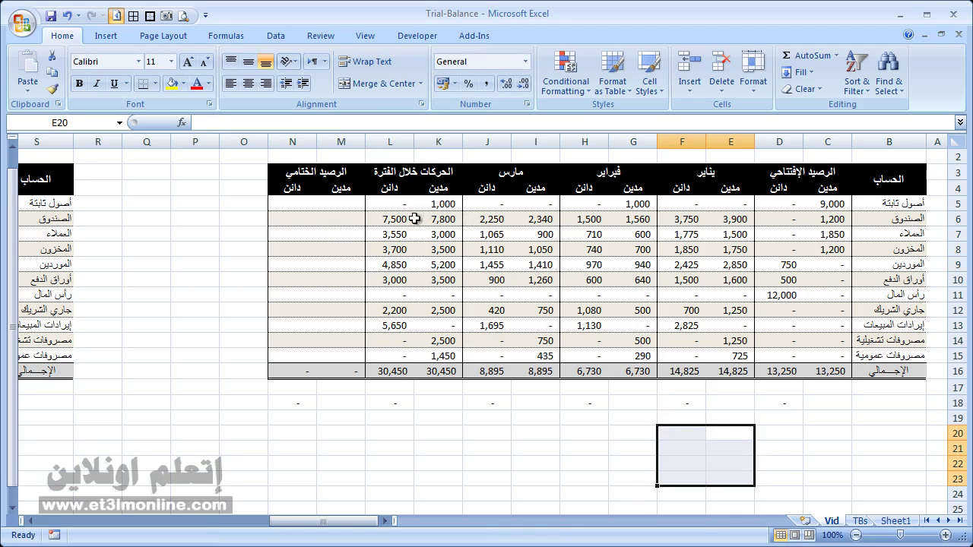
scroll(419, 235, "up", 1)
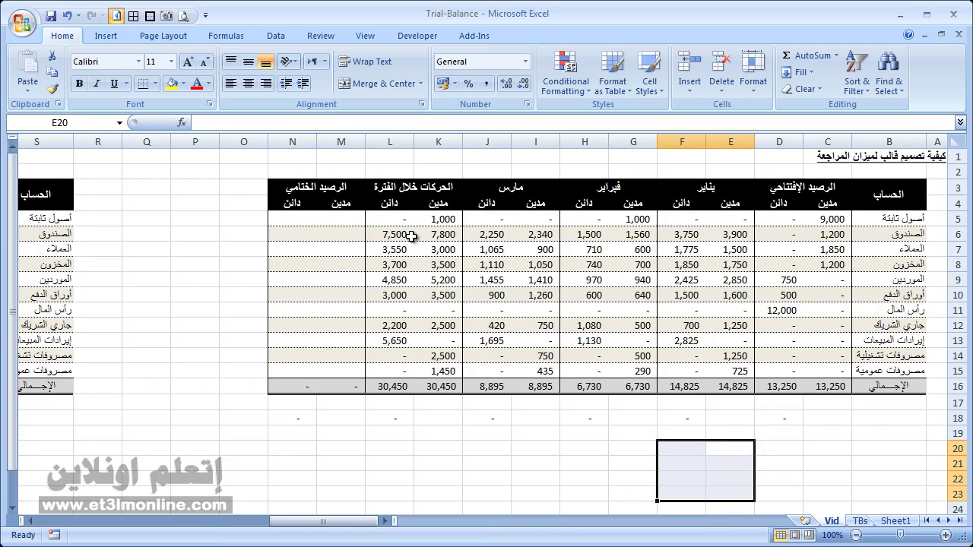
left_click(339, 218)
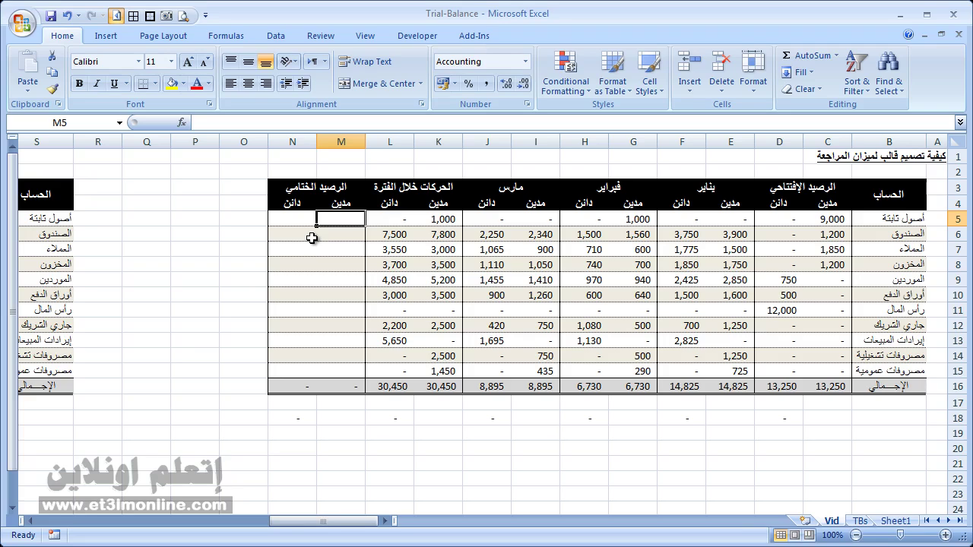
- Start M5's IF formula with the condition C5+K5>D5+L5
type("=")
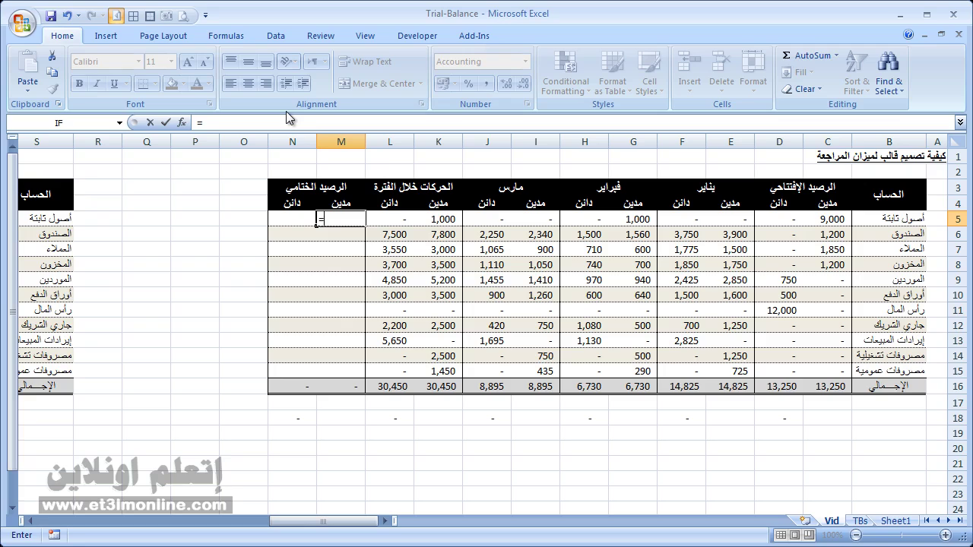
type("IF(")
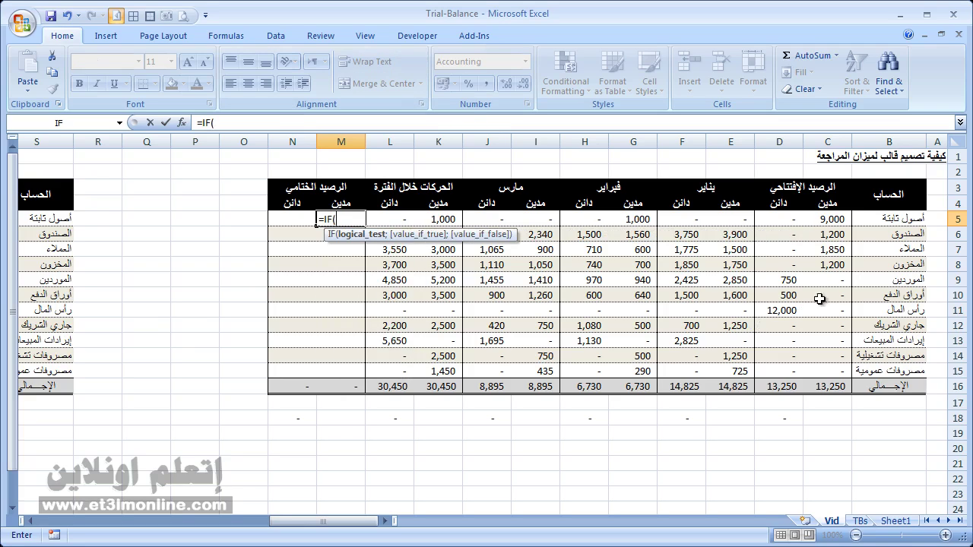
left_click(830, 220)
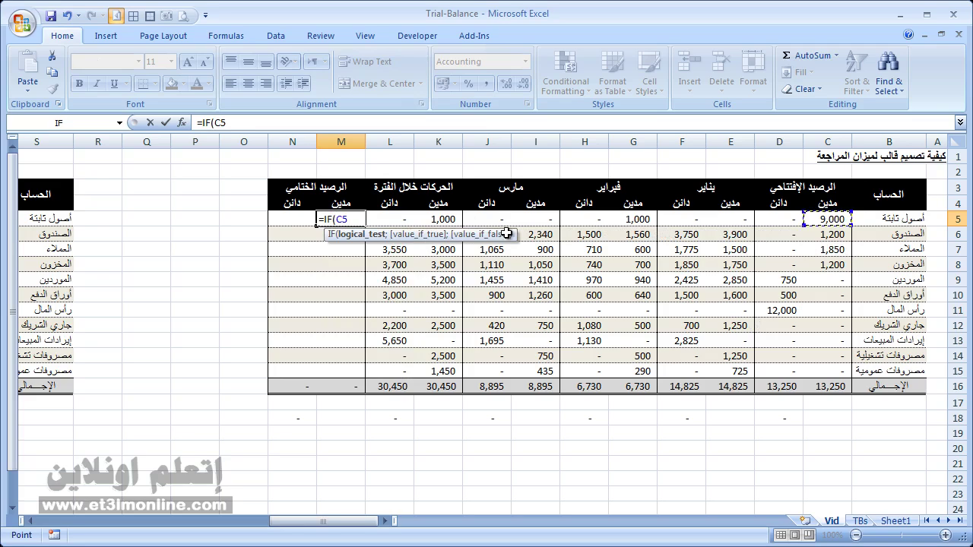
type("+")
left_click(448, 219)
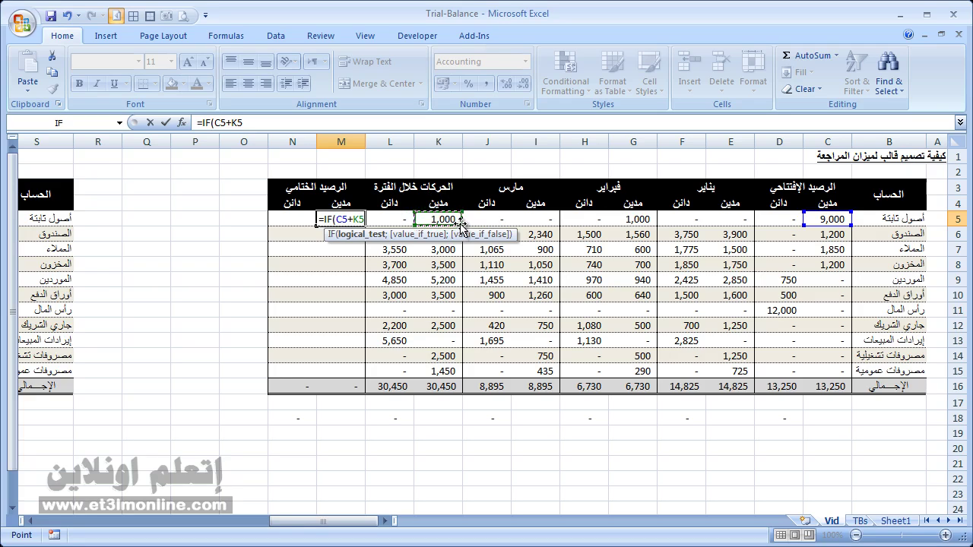
type(">")
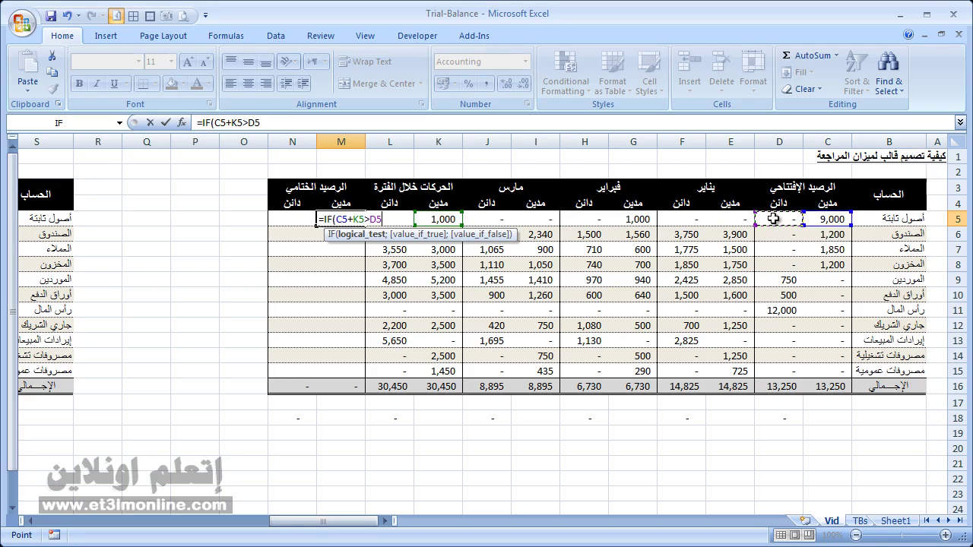
left_click(777, 220)
type("+")
left_click(390, 219)
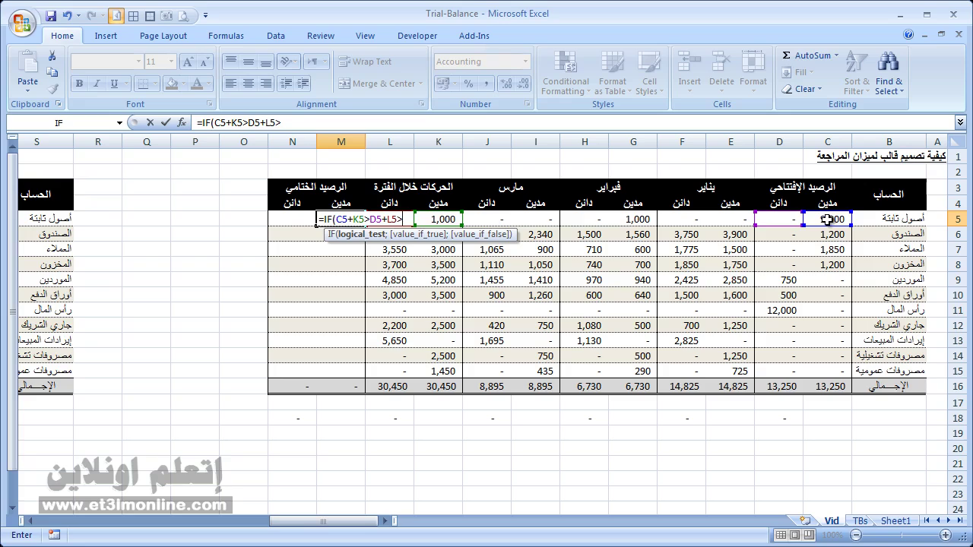
- Add the true result C5+K5-L5-D5 to the M5 formula
left_click(827, 220)
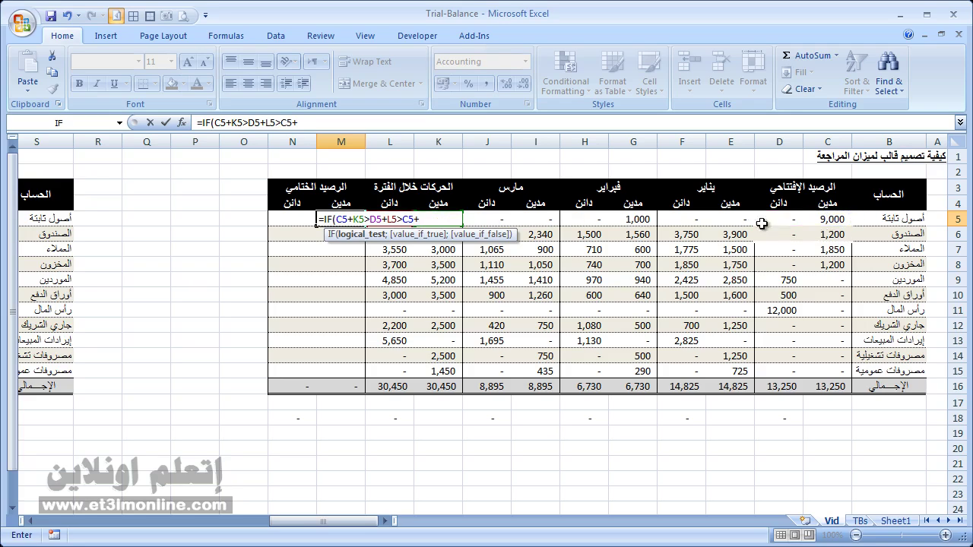
left_click(451, 199)
key("Down")
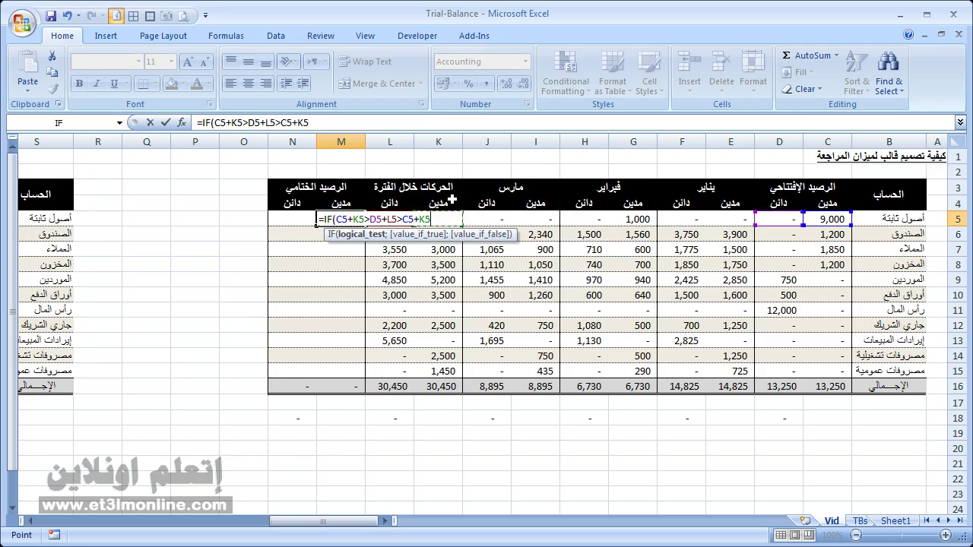
left_click(395, 200)
key("Down")
left_click(786, 217)
- Complete M5's IF formula with a 0 false result and commit it
type(")")
key("BackSpace")
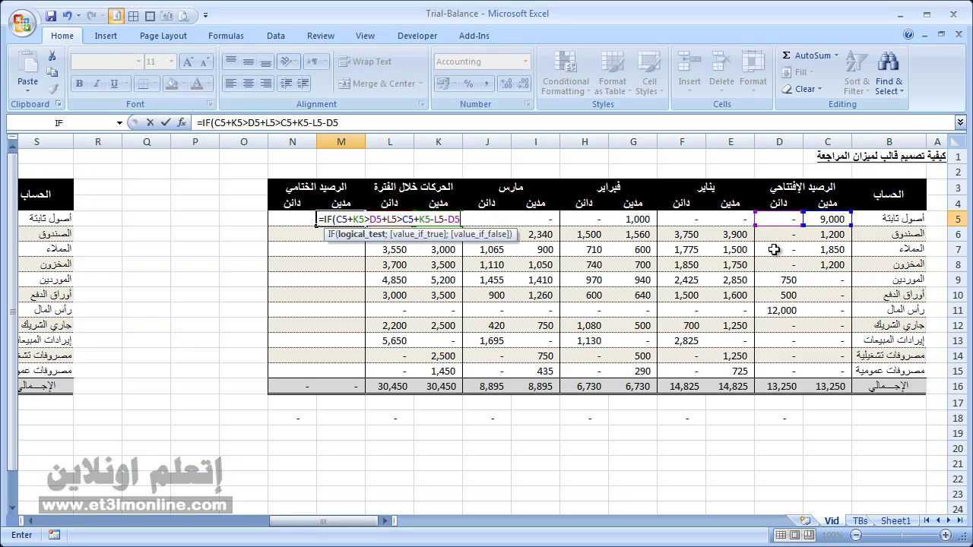
type(";0")
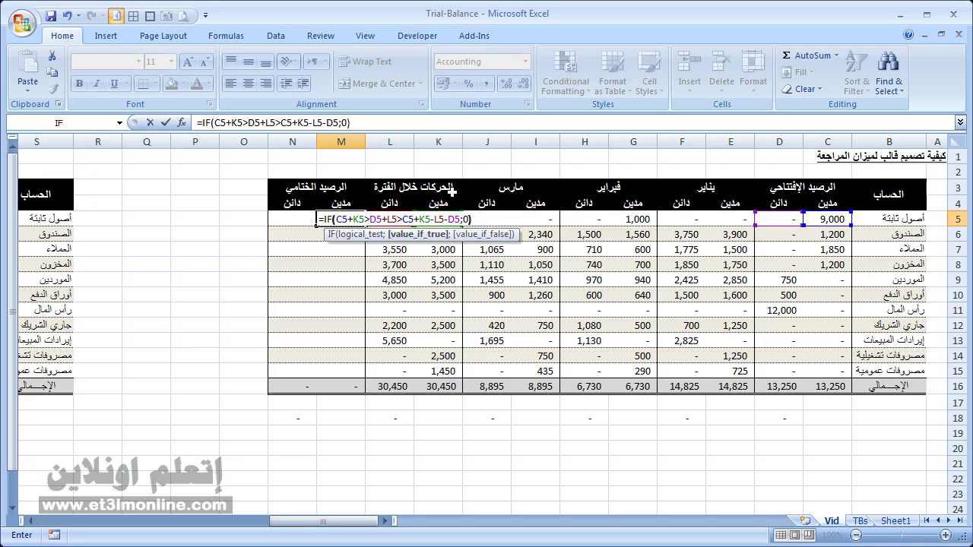
key("ctrl+Return")
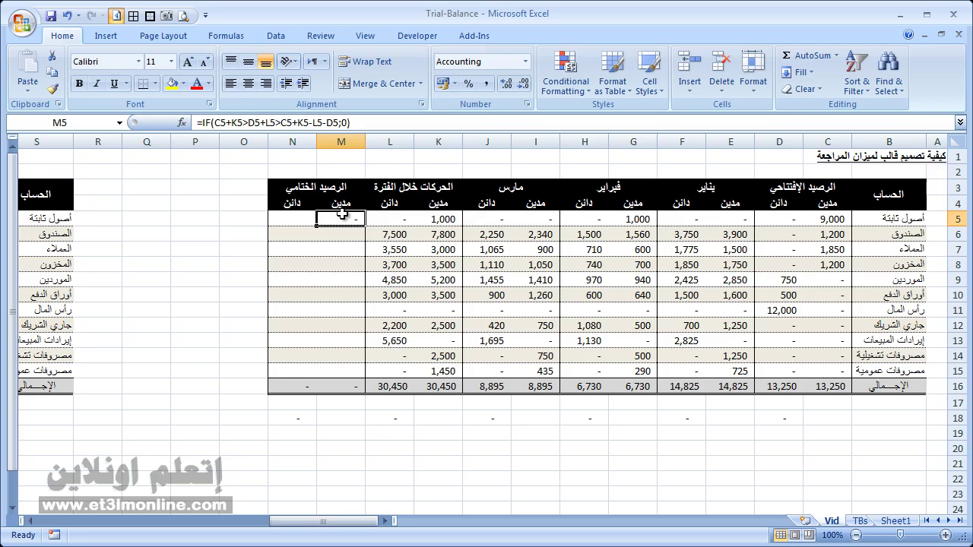
- Replace the stray > after L5 with a semicolon so M5 shows 10,000
key("F2")
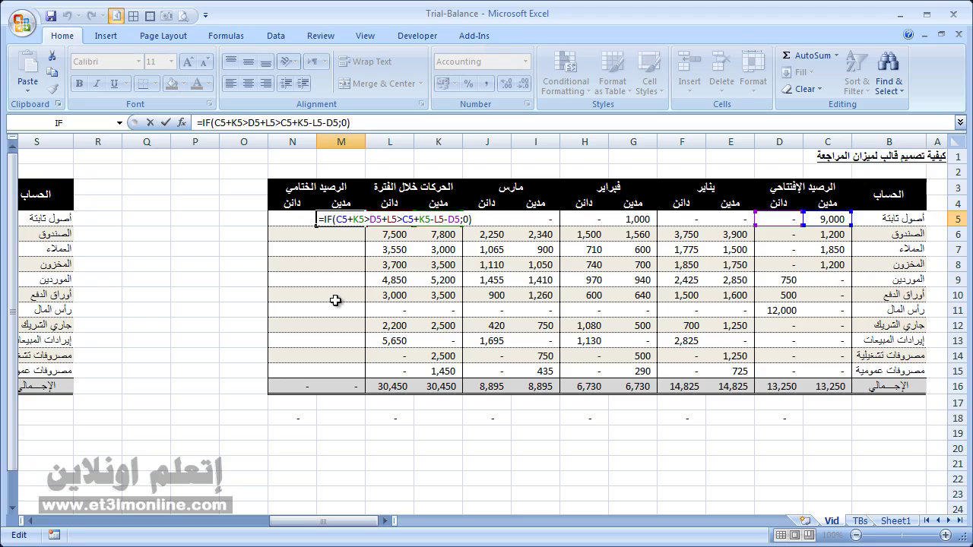
left_click(365, 228)
left_click(399, 218)
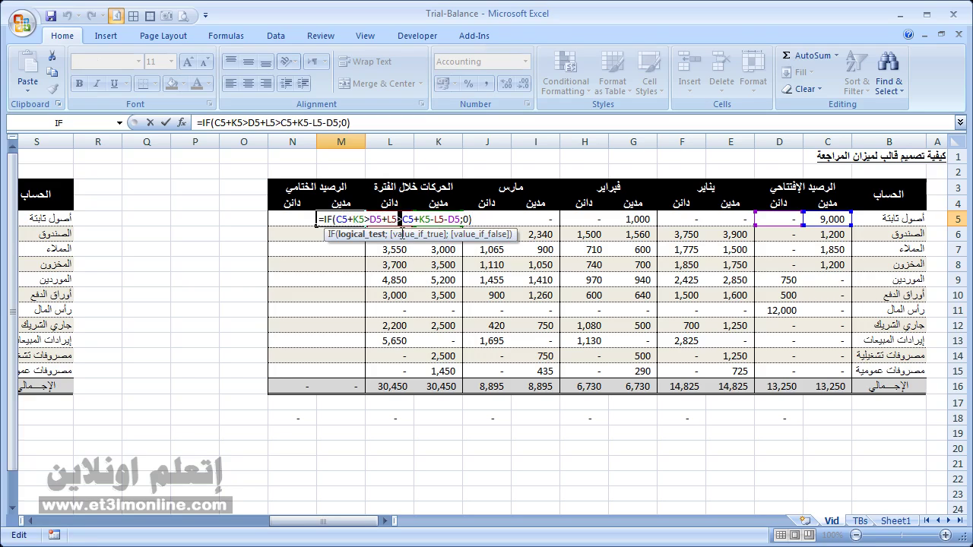
type(";")
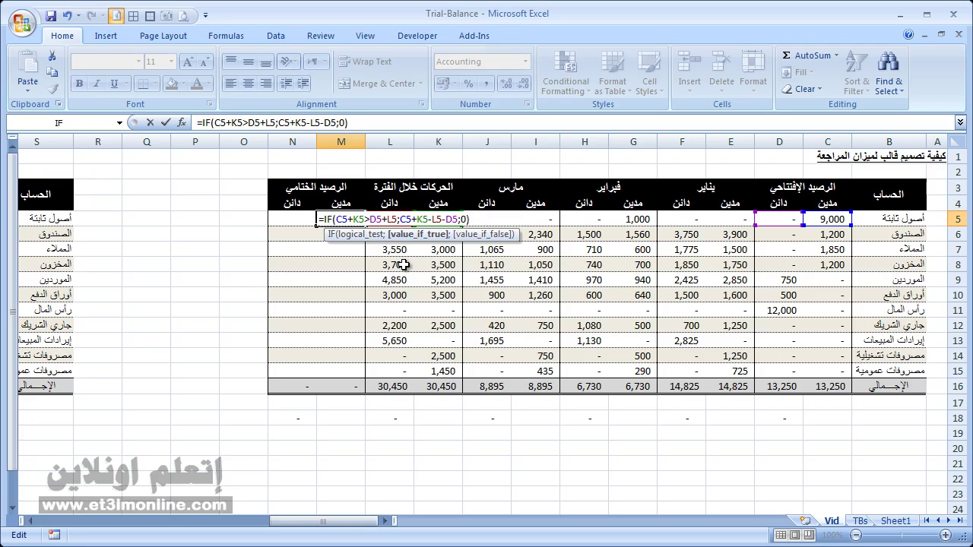
key("ctrl+Return")
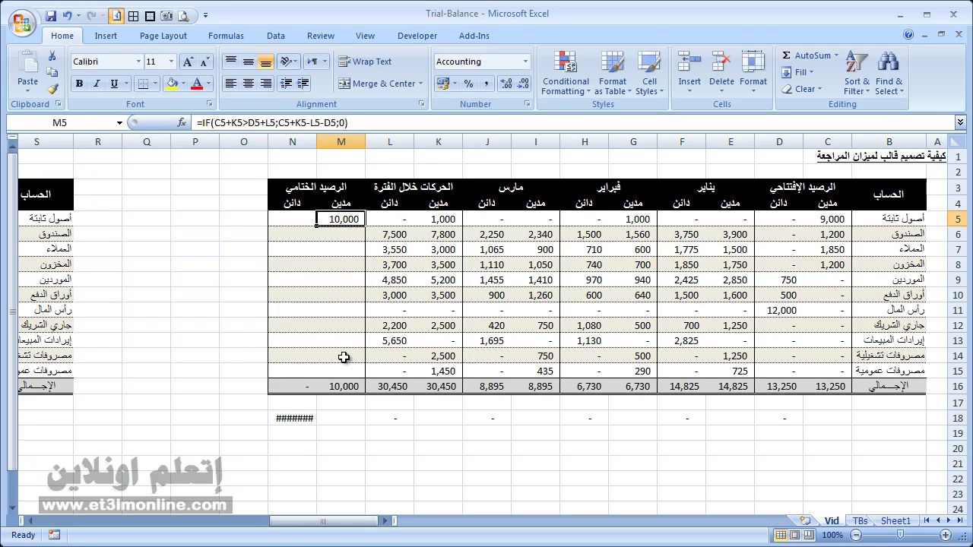
left_click(346, 368, "shift")
- Copy M5's IF formula down to M15 and inspect the suppliers' dash in M9
left_click(327, 218)
left_click_drag(317, 226, 328, 384)
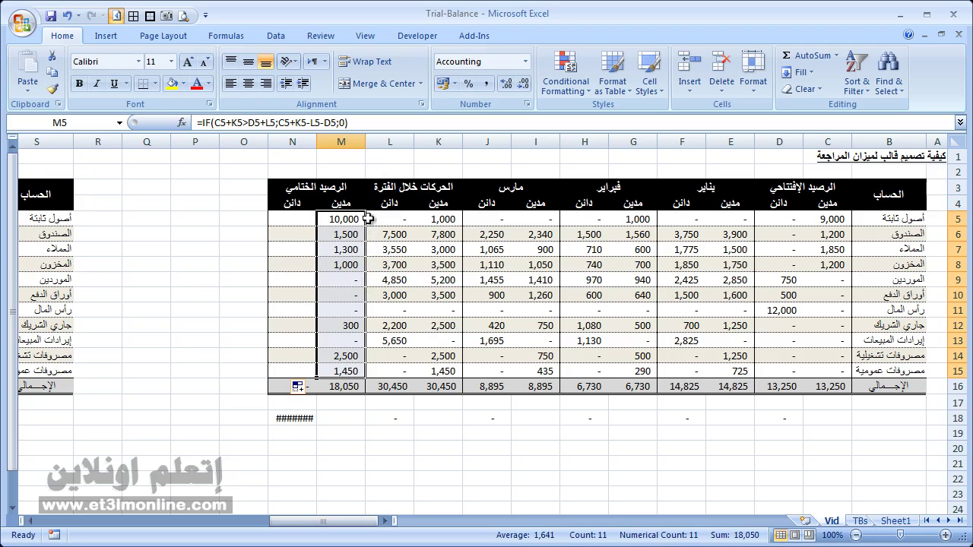
left_click(329, 282)
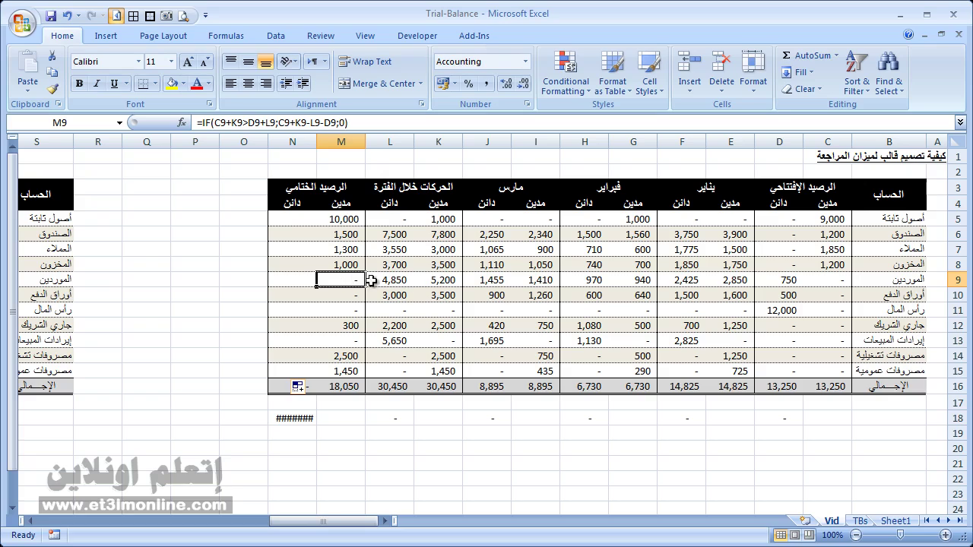
- Start N5's IF formula with the condition D5+L5>C5+K5
left_click(305, 217)
type("=")
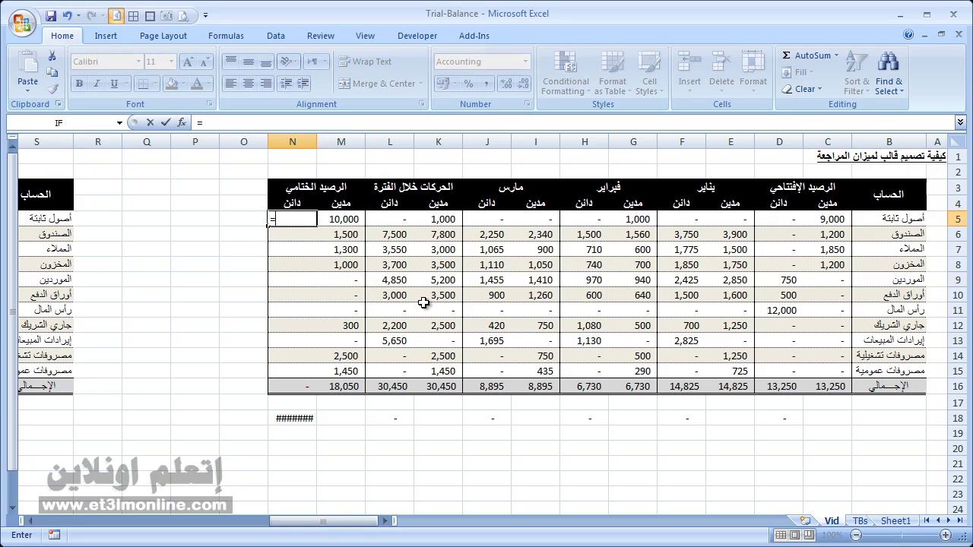
type("IF(")
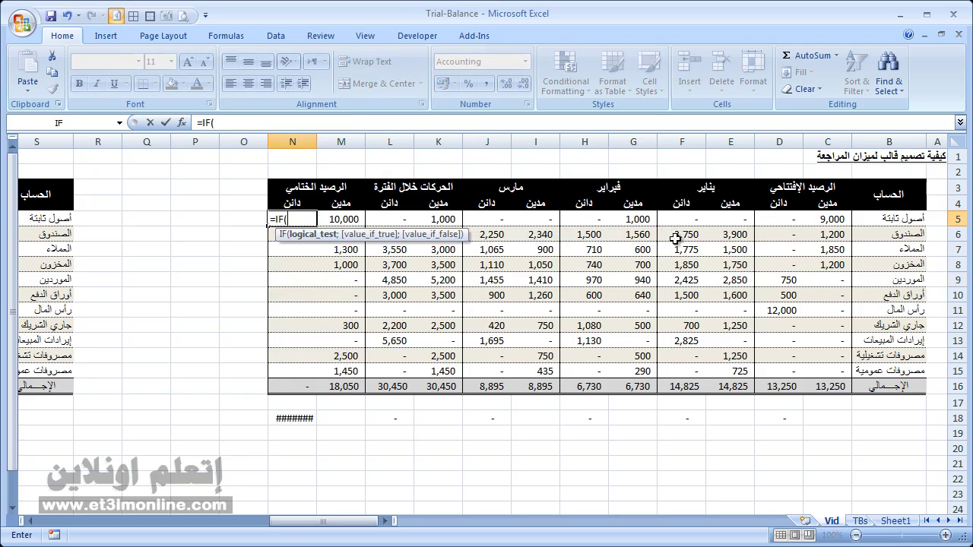
left_click(808, 222)
left_click(788, 222)
type("+")
left_click(400, 220)
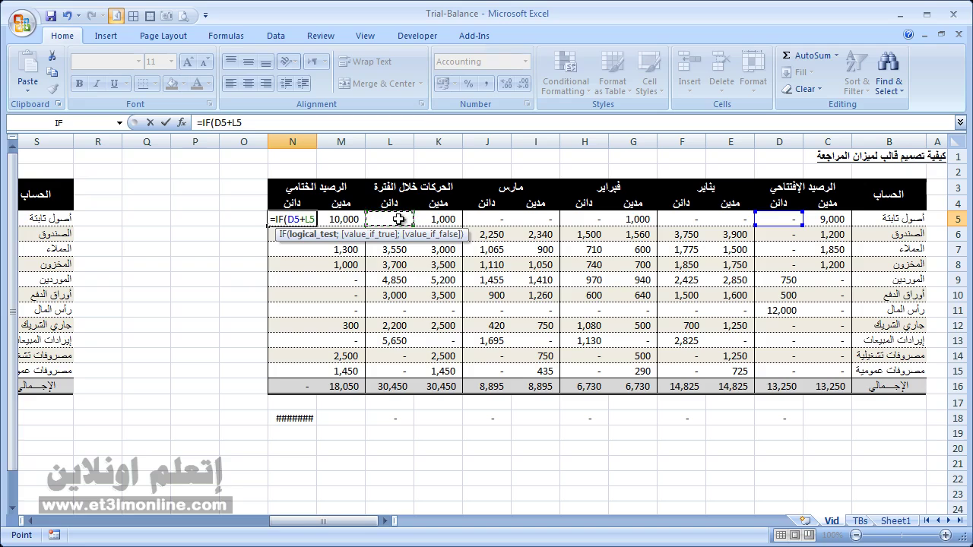
type(">")
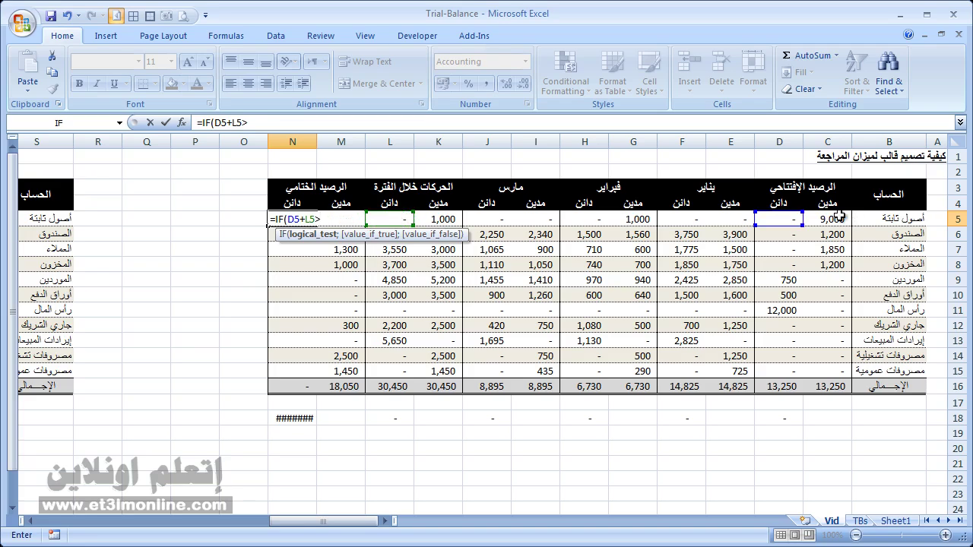
left_click(838, 217)
type("+")
left_click(445, 219)
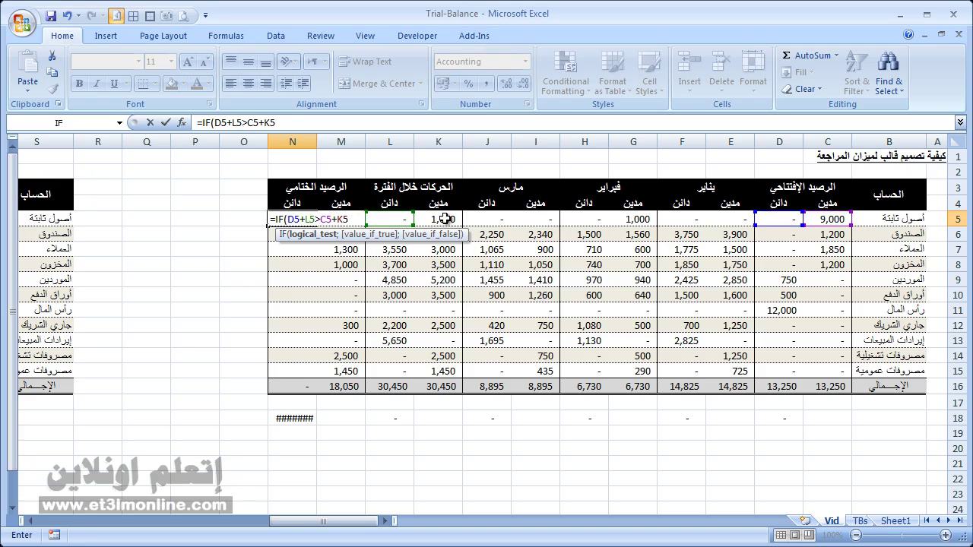
left_click(445, 219)
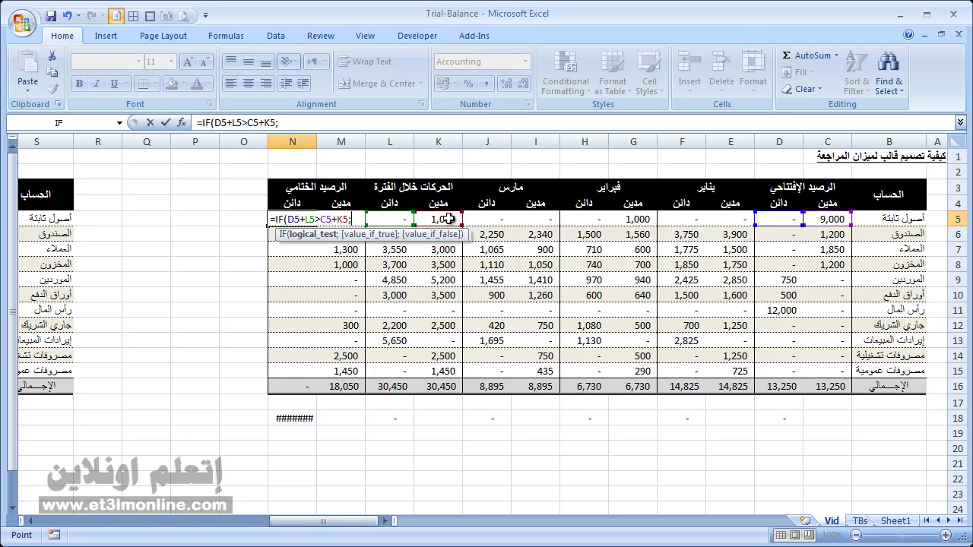
type(";")
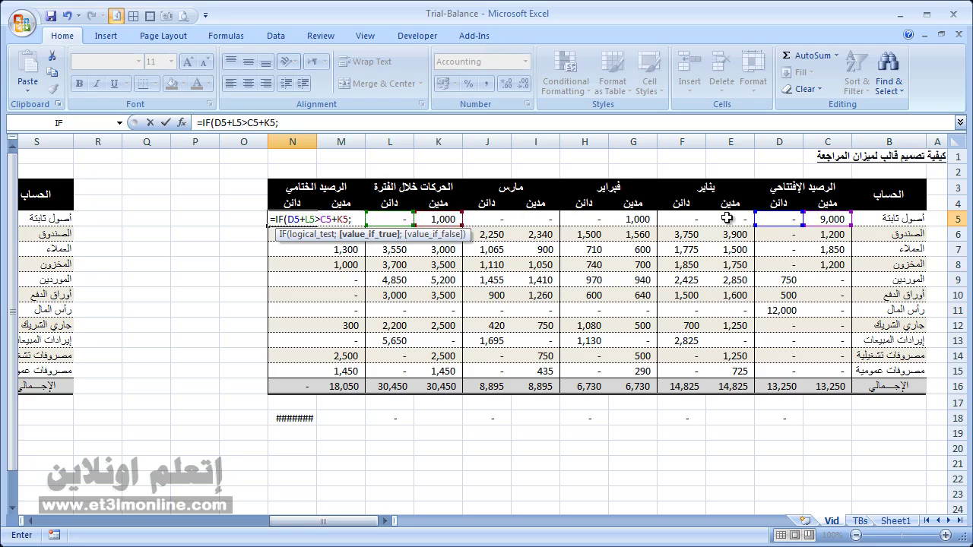
- Add the true result D5+L5-C5-K5 to N5 and commit it
left_click(777, 218)
type("+")
left_click(392, 218)
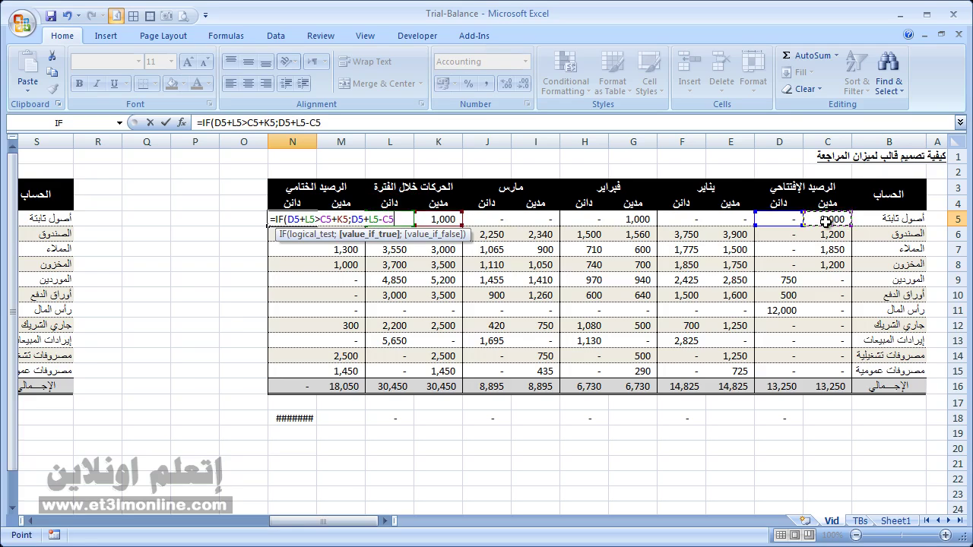
left_click(461, 218)
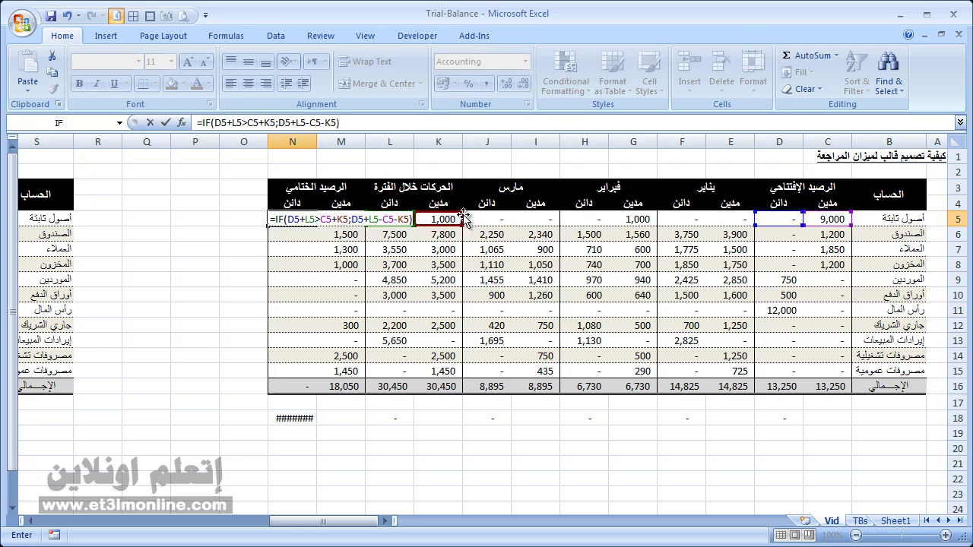
key("Return")
- Give N5 a 0 false result and fill it down N5:N15 with Ctrl+D
key("F2")
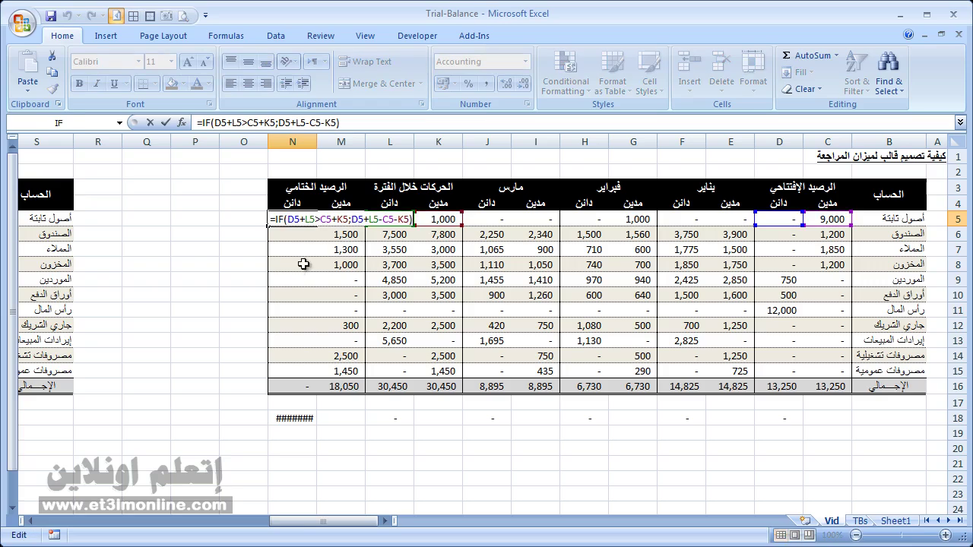
key("BackSpace")
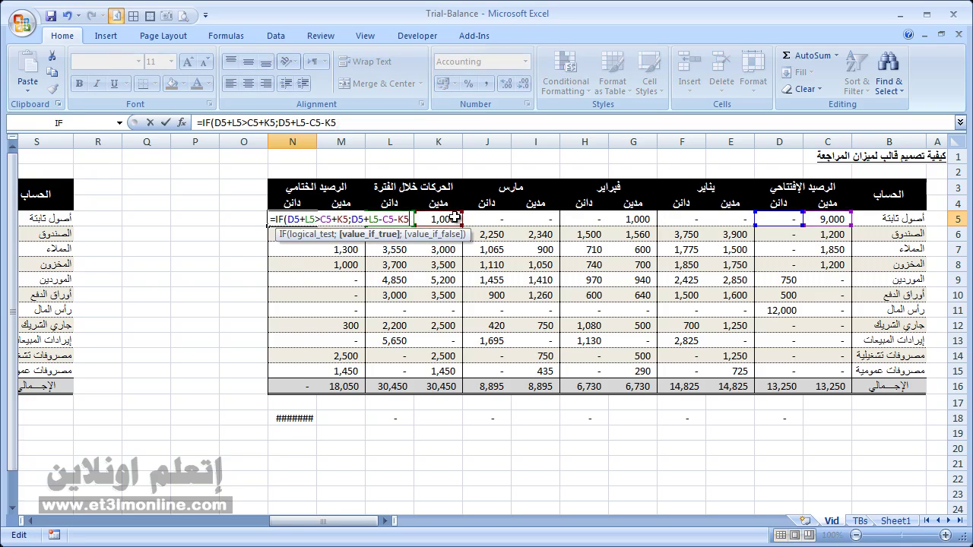
type(";0")
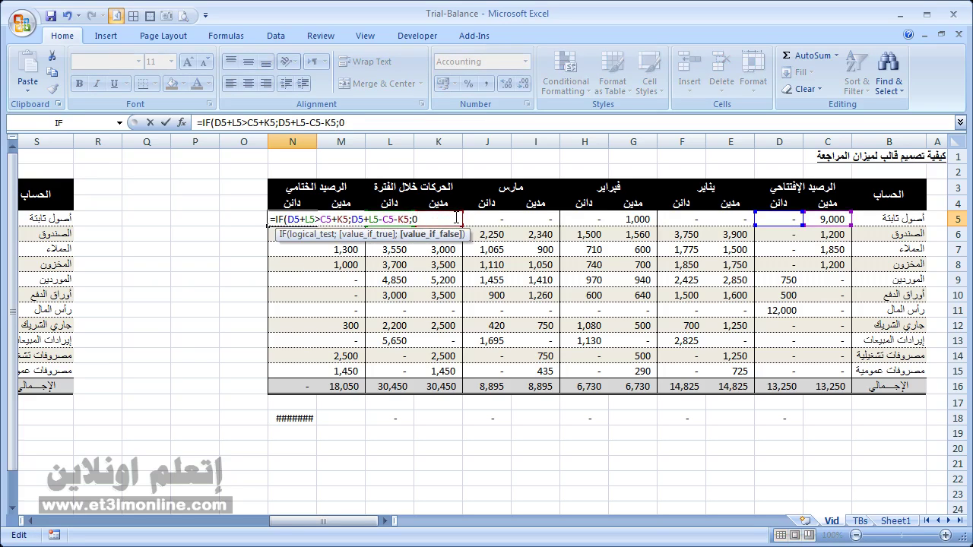
key("Return")
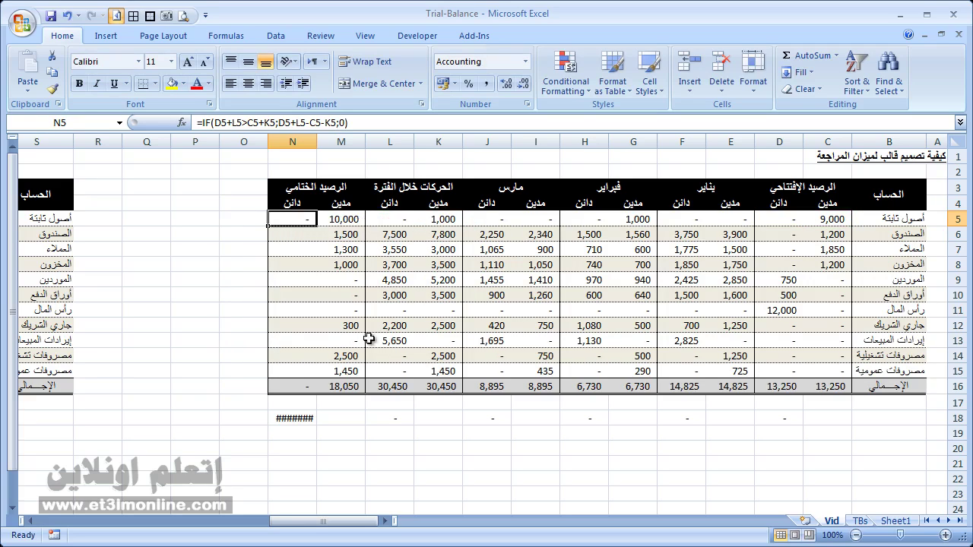
left_click(287, 371, "shift")
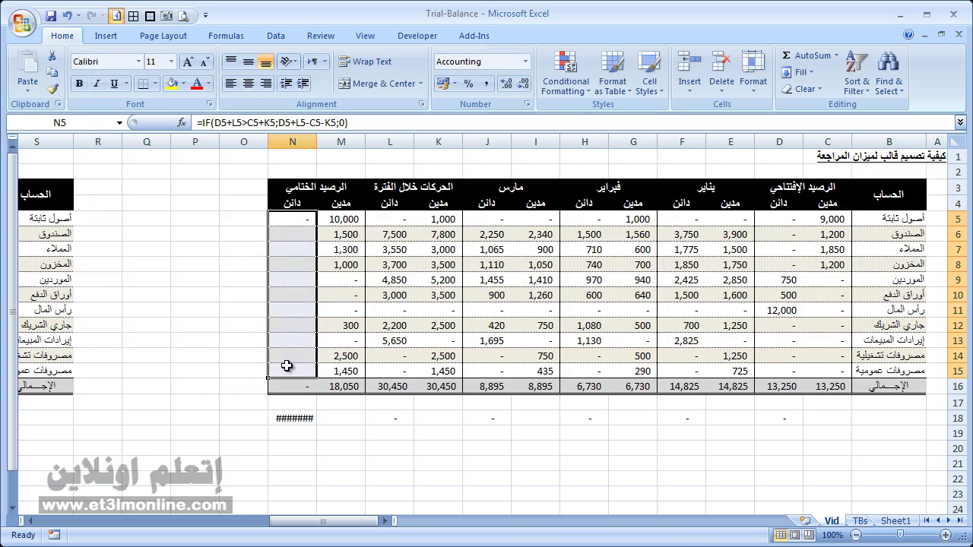
key("ctrl+d")
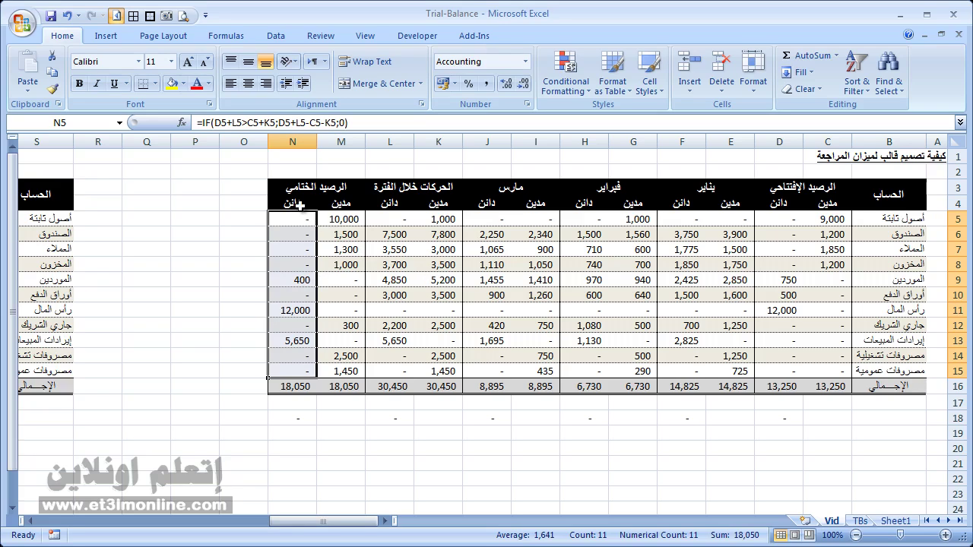
left_click(353, 389)
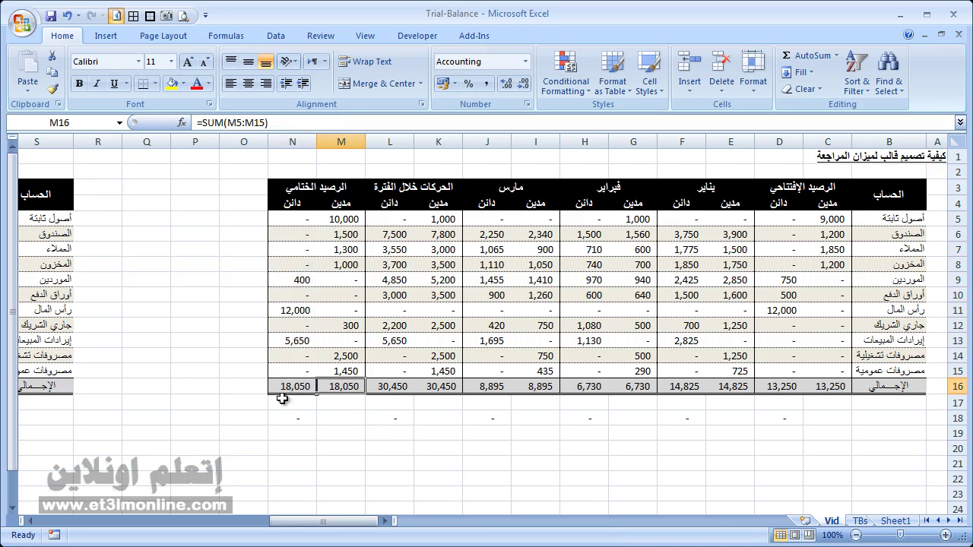
left_click_drag(278, 379, 329, 382)
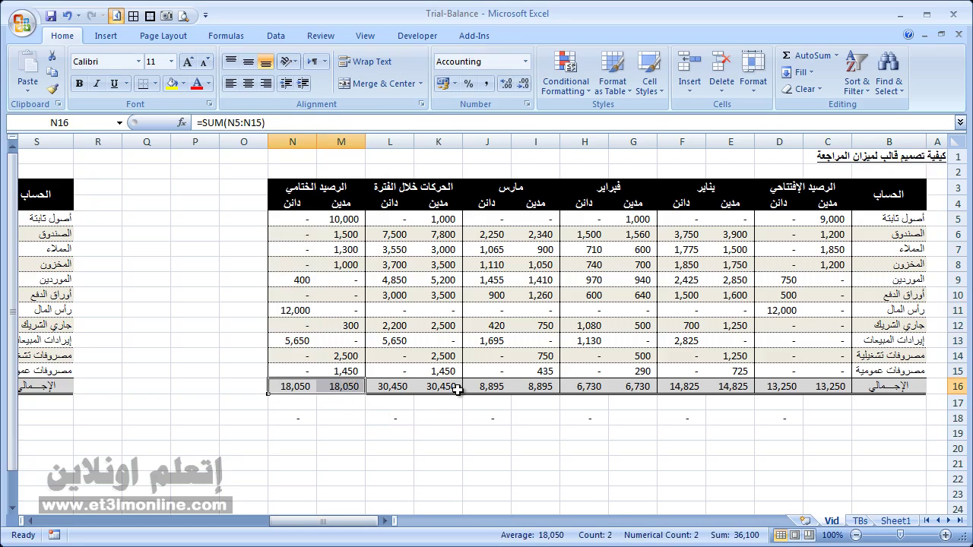
left_click(837, 219)
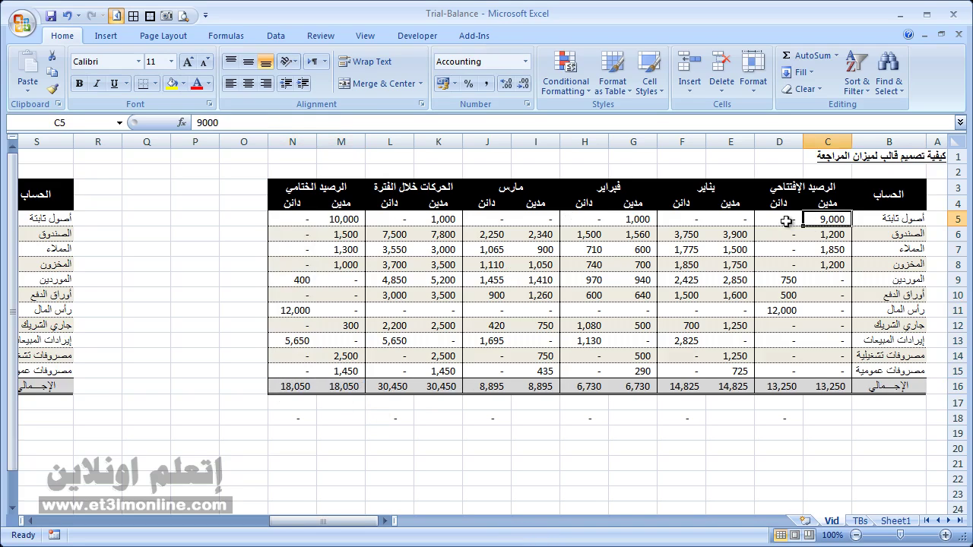
left_click(635, 220, "ctrl")
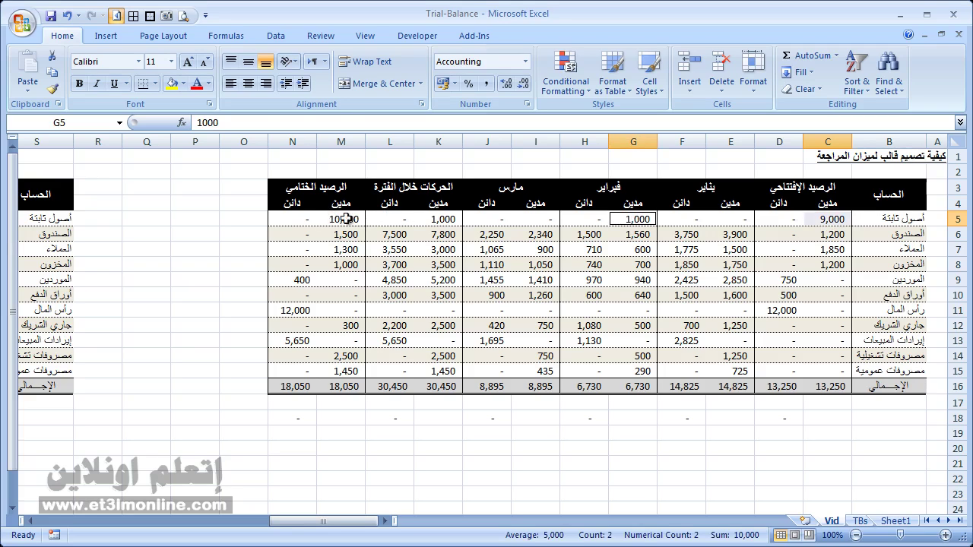
left_click(343, 218)
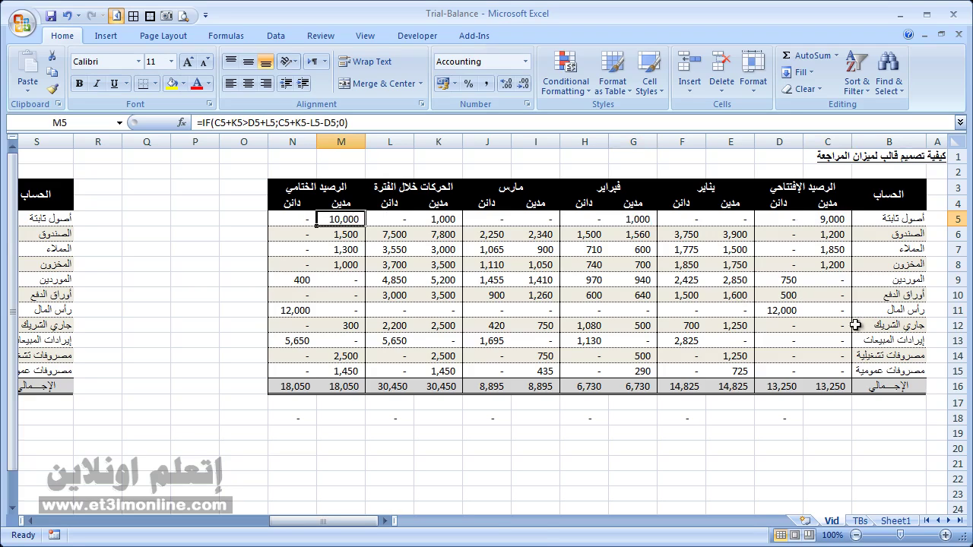
left_click(793, 313)
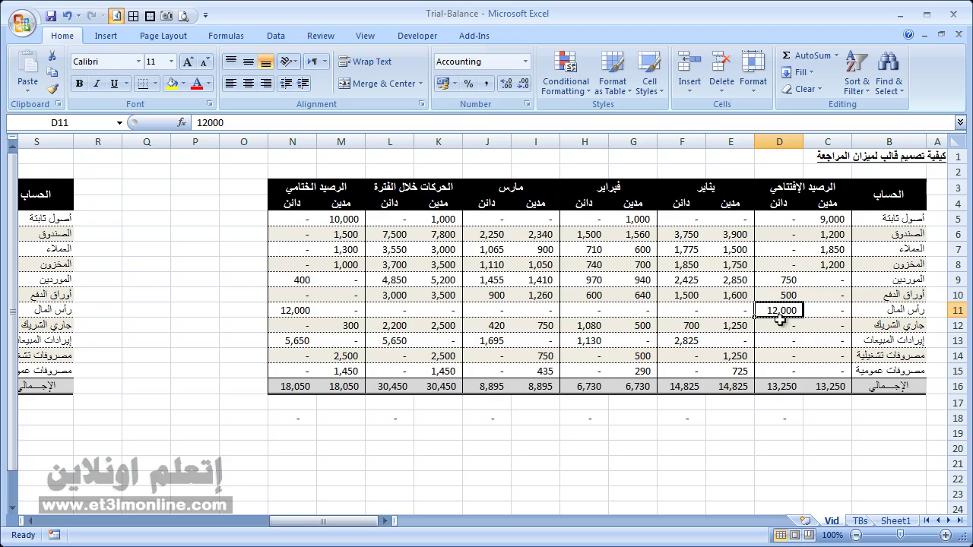
left_click(681, 341)
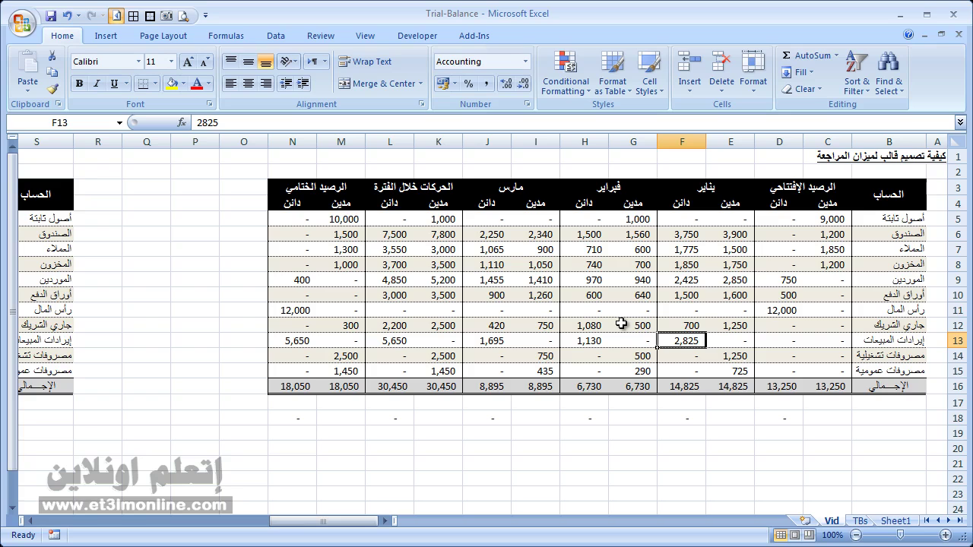
mouse_move(336, 525)
left_mouse_down()
mouse_move(135, 532)
mouse_move(254, 544)
mouse_move(171, 542)
left_mouse_up()
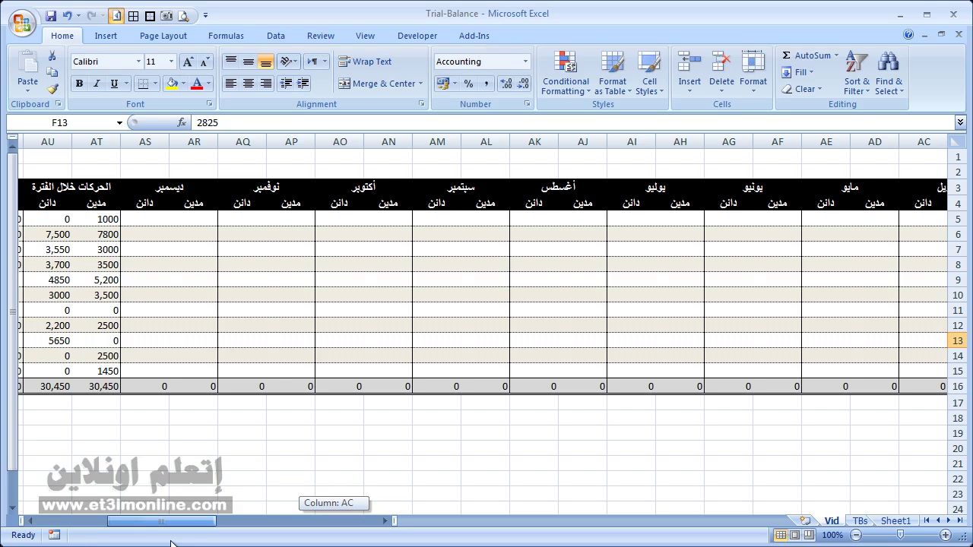
- Select the January–April month headers and hide column AQ
left_click_drag(171, 542, 247, 542)
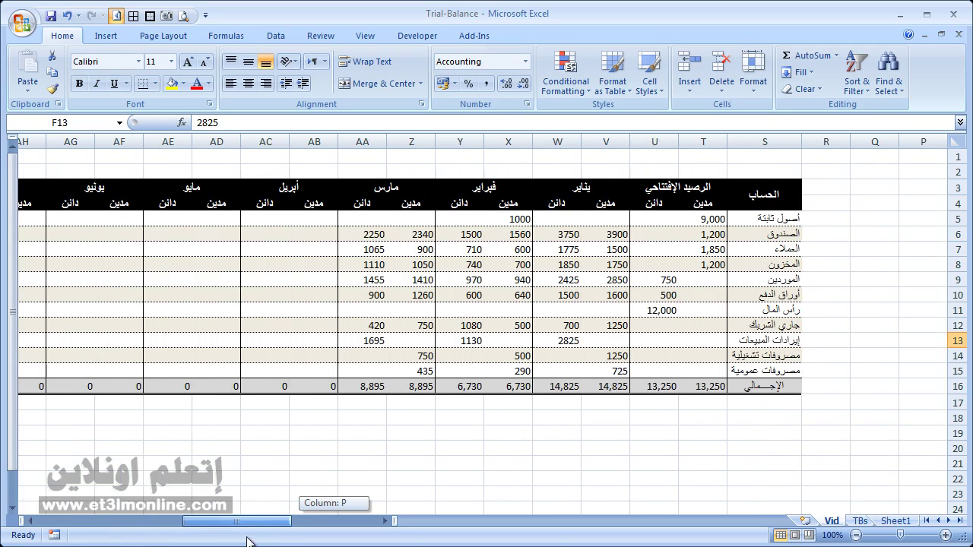
mouse_move(618, 190)
left_mouse_down()
mouse_move(3, 204)
mouse_move(154, 353)
mouse_move(158, 386)
left_mouse_up()
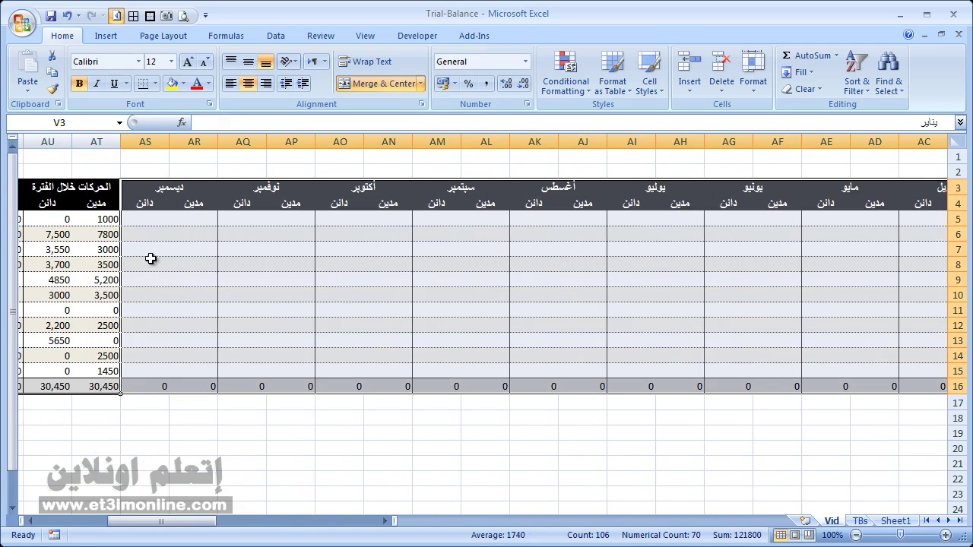
right_click(258, 147)
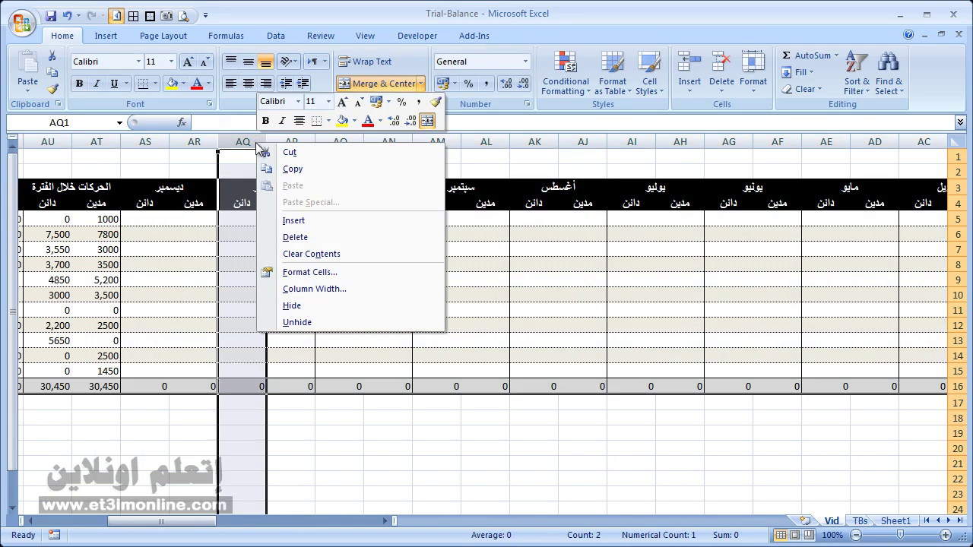
left_click(333, 307)
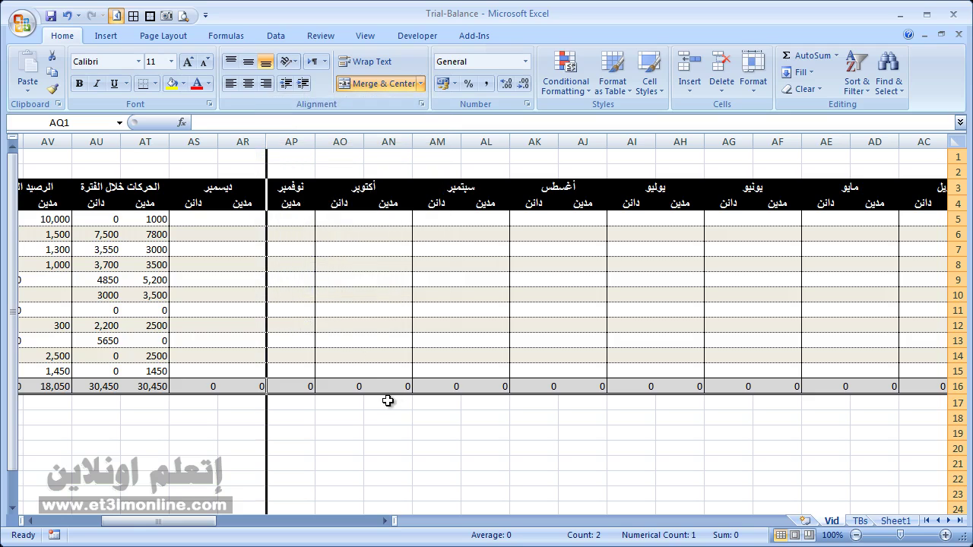
- Hide the month columns from December leftward, then return to the trial balance table
left_click_drag(194, 141, 959, 139)
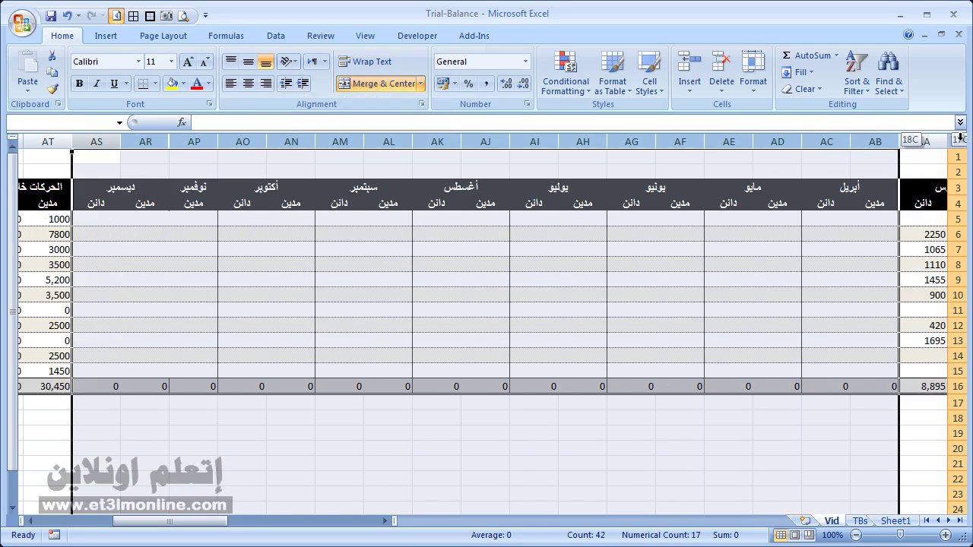
mouse_move(960, 139)
left_mouse_down()
mouse_move(379, 121)
mouse_move(508, 141)
left_mouse_up()
right_click(510, 143)
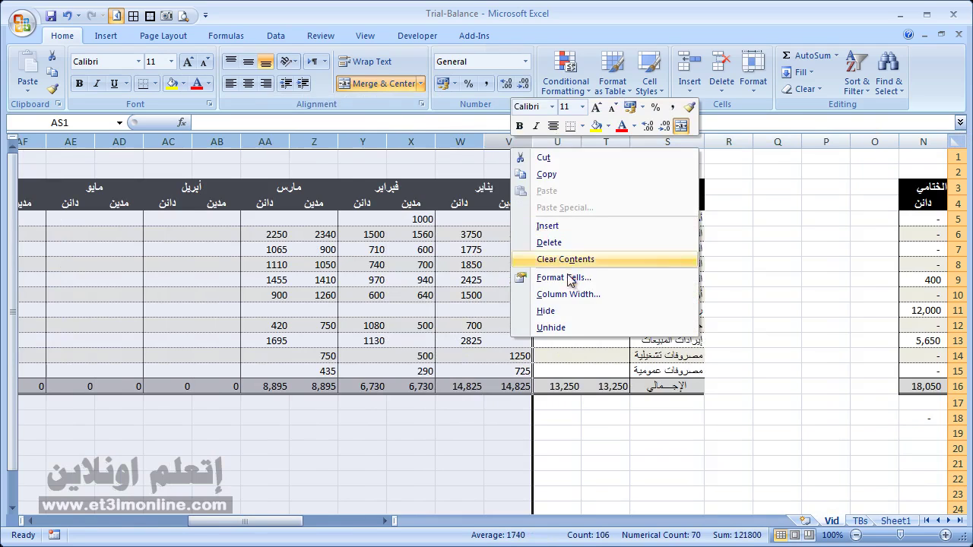
left_click(581, 311)
left_click(570, 263)
key("Right")
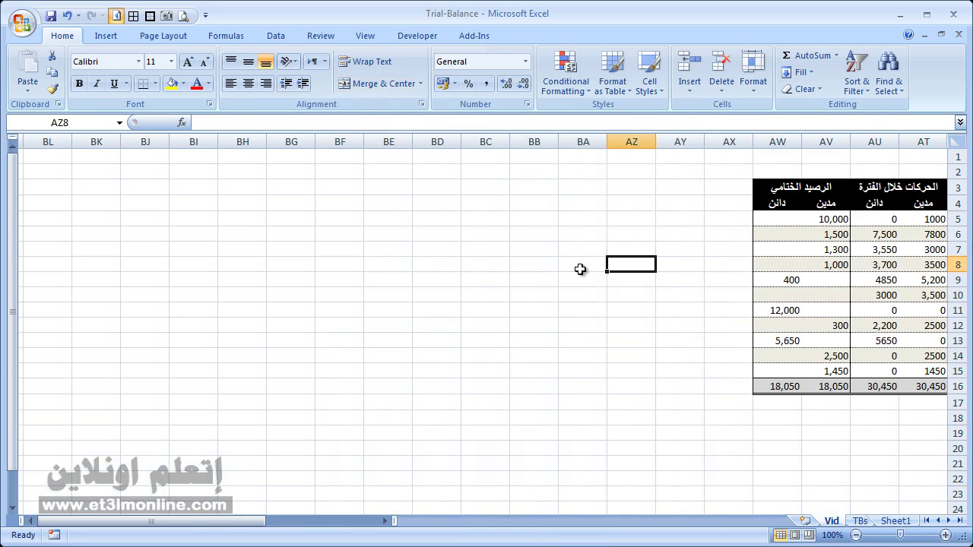
key("Right")
key("Right")
key("Right")
key("Right")
key("Right")
key("Right")
key("Right")
key("Right")
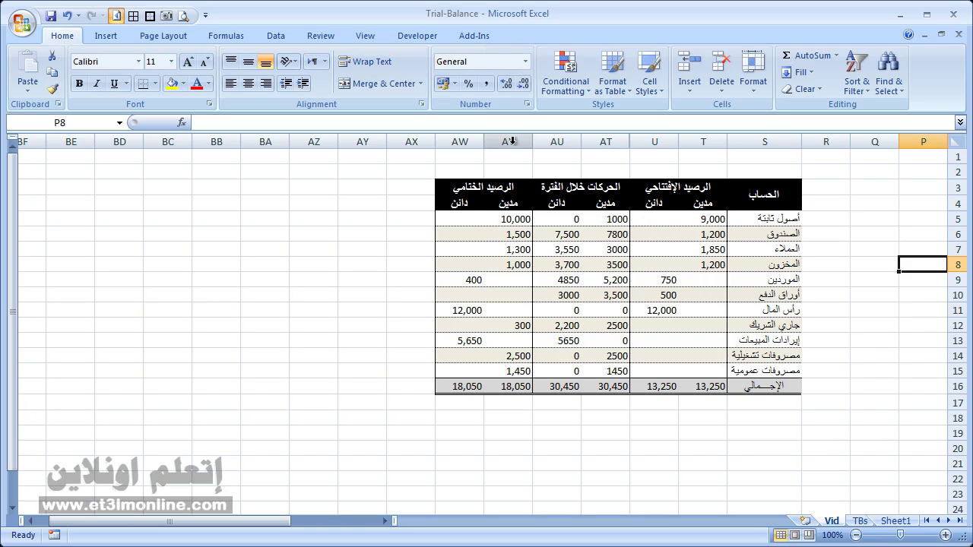
- Unhide the month columns and reselect all of them starting from December
left_click_drag(442, 141, 752, 141)
right_click(753, 142)
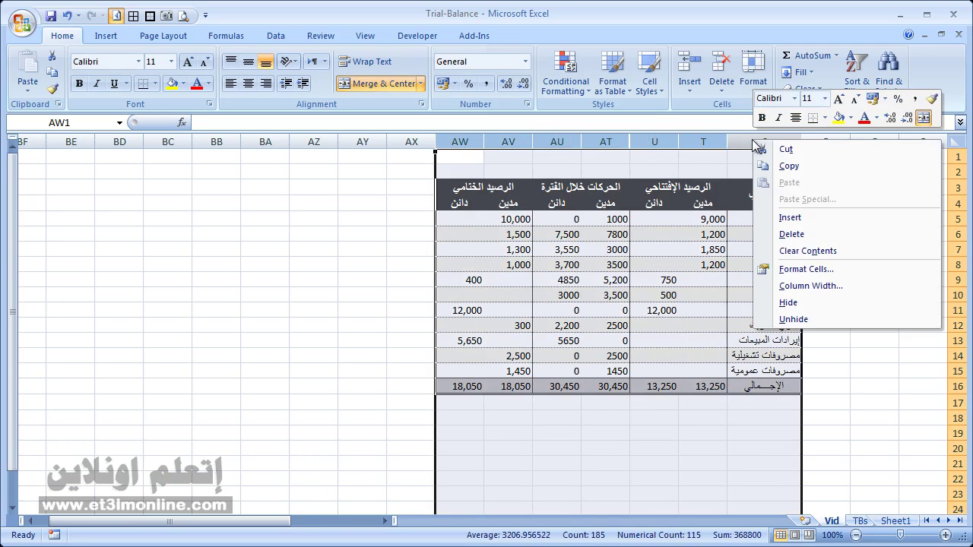
left_click(826, 320)
left_click(632, 280)
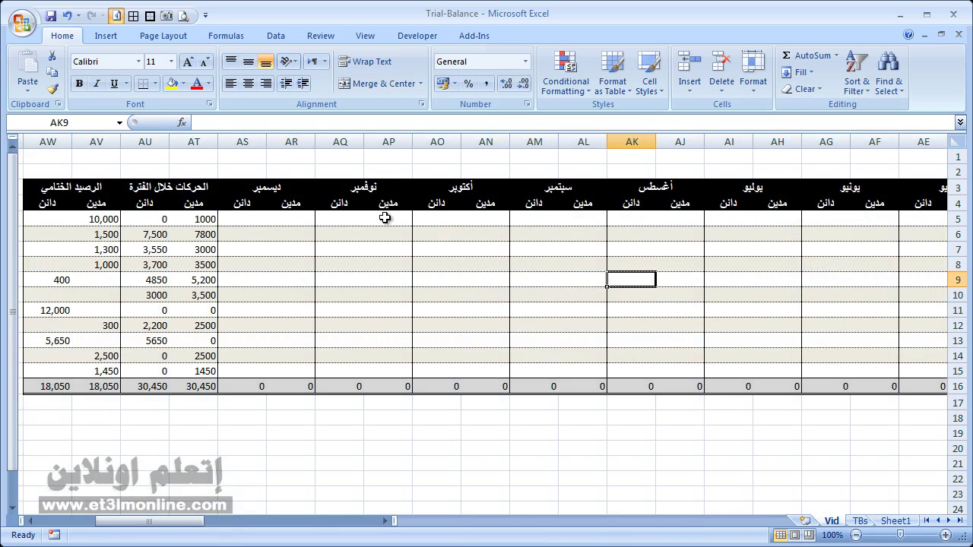
left_click_drag(251, 141, 946, 141)
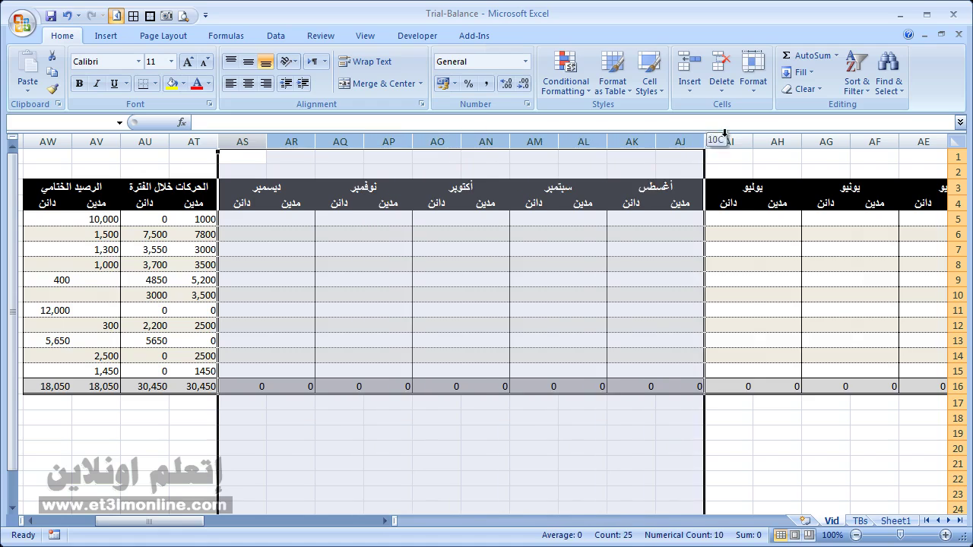
left_click_drag(875, 122, 760, 125)
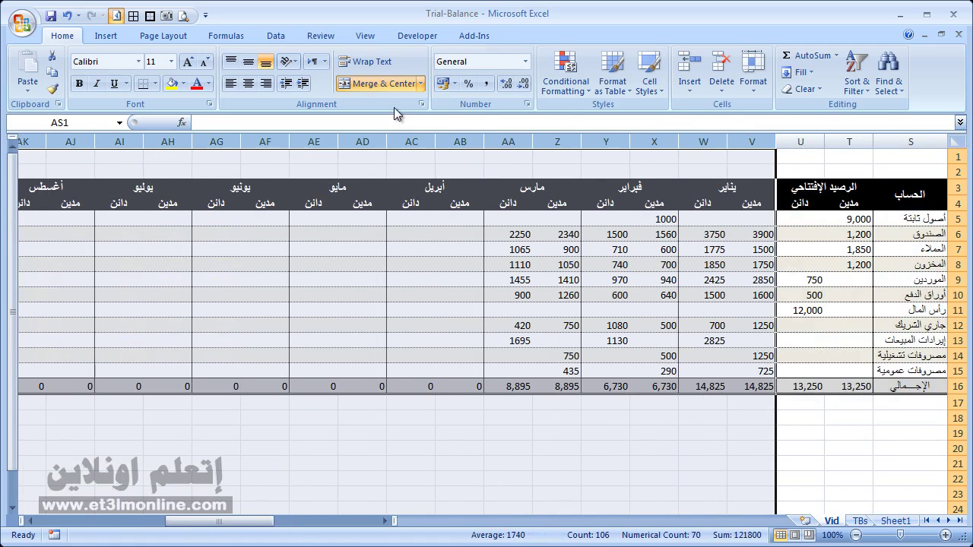
- Group the selected month columns on the Data tab, then ungroup them again
left_click(276, 35)
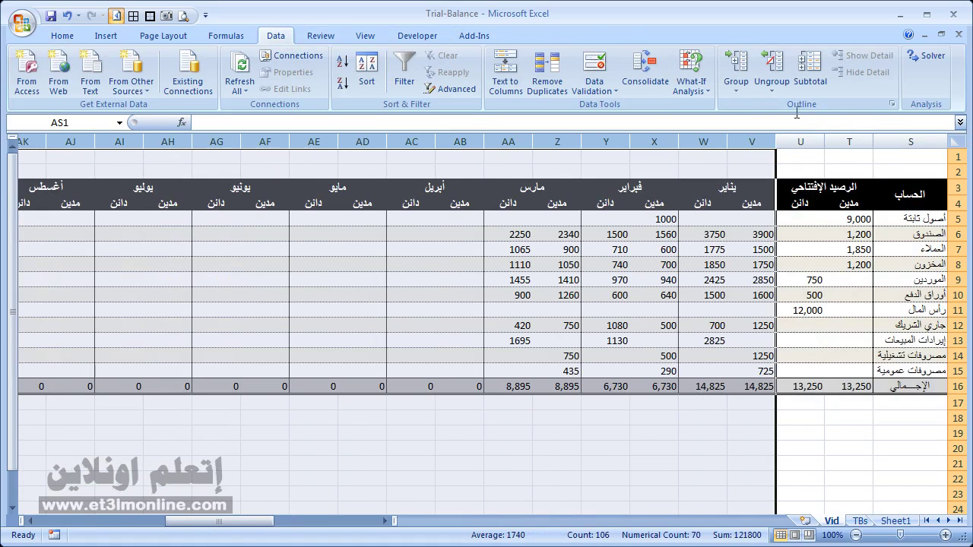
left_click(736, 61)
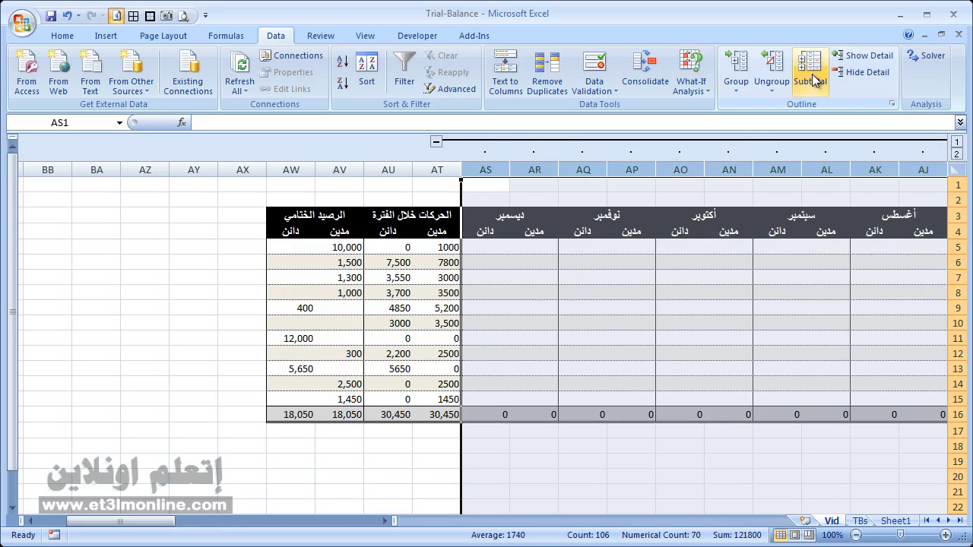
left_click(787, 69)
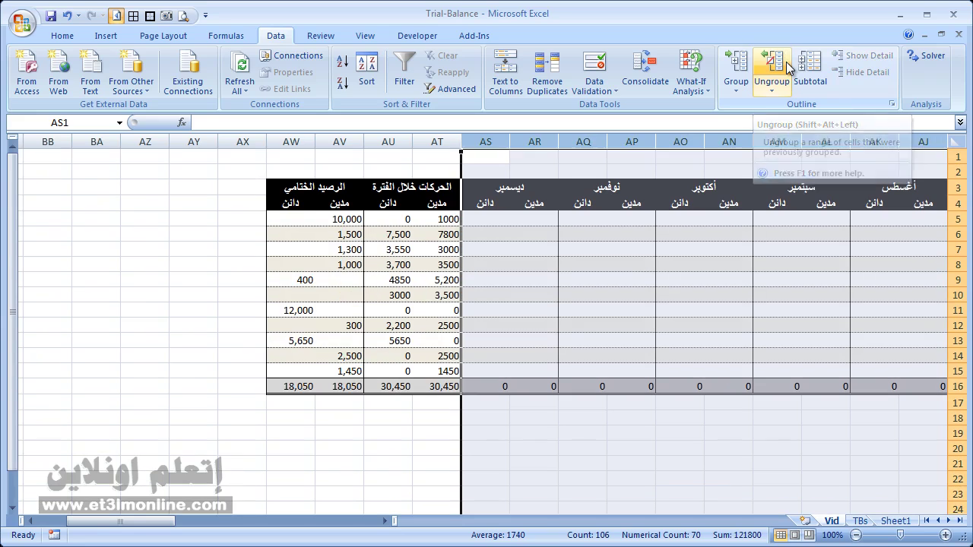
- Group the row-3 month headers as columns and collapse the outline
left_click(493, 186)
left_click_drag(492, 186, 970, 186)
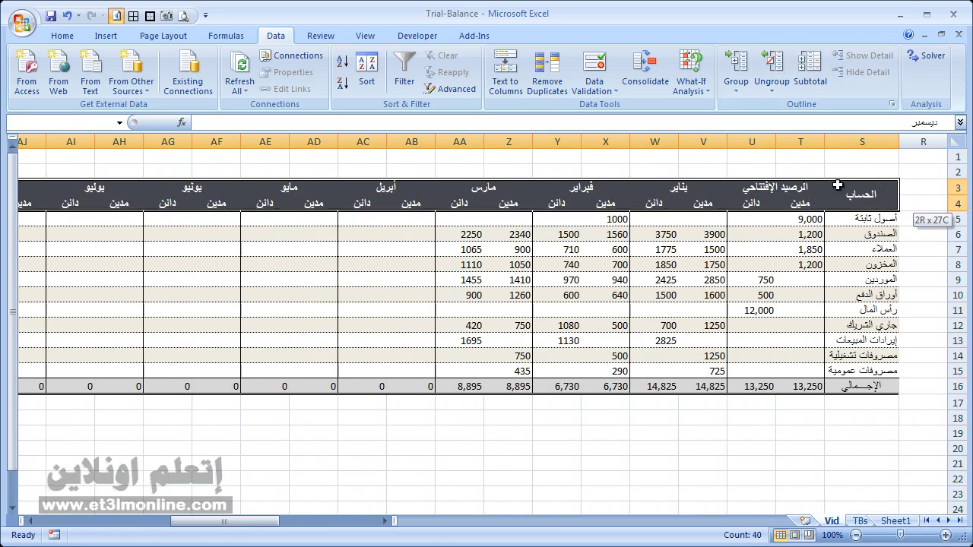
left_click(743, 66)
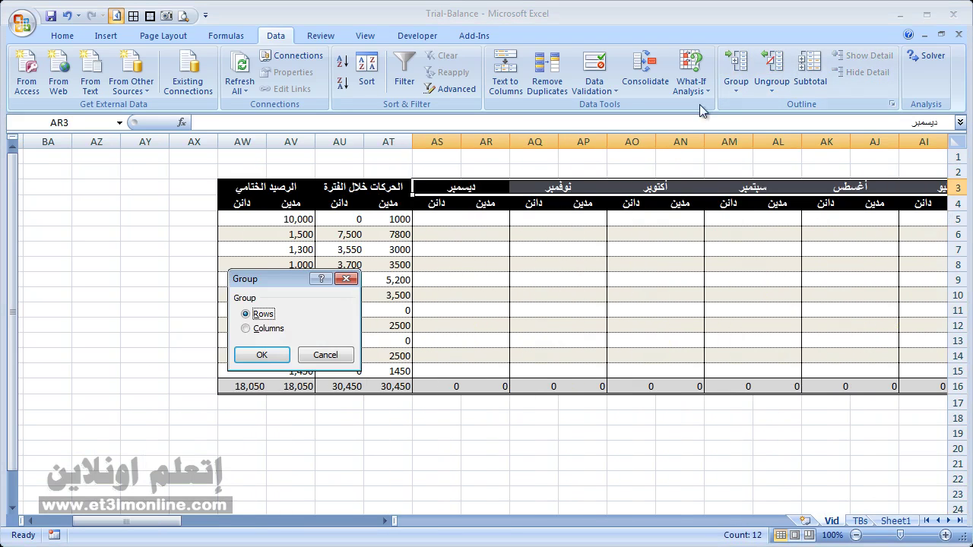
left_click_drag(275, 278, 330, 230)
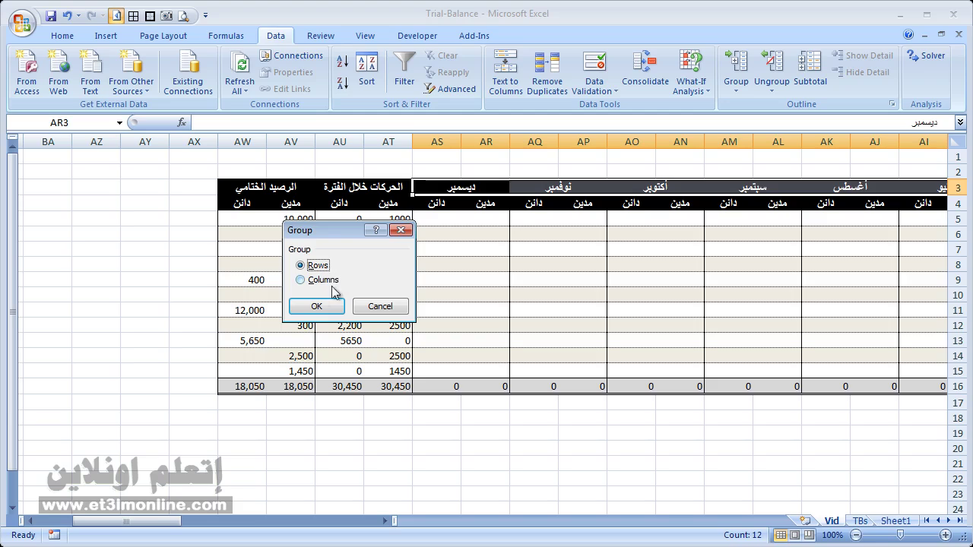
left_click(324, 281)
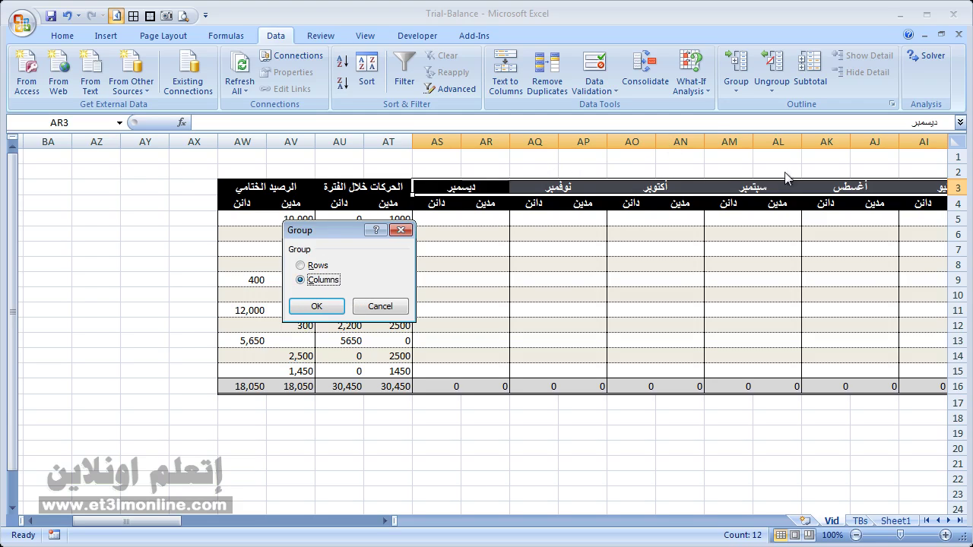
left_click(316, 306)
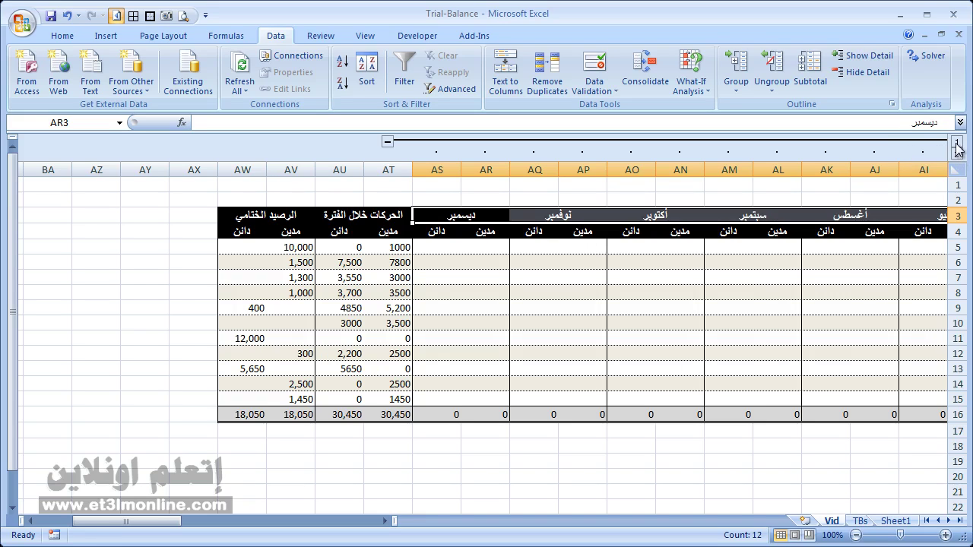
left_click(957, 144)
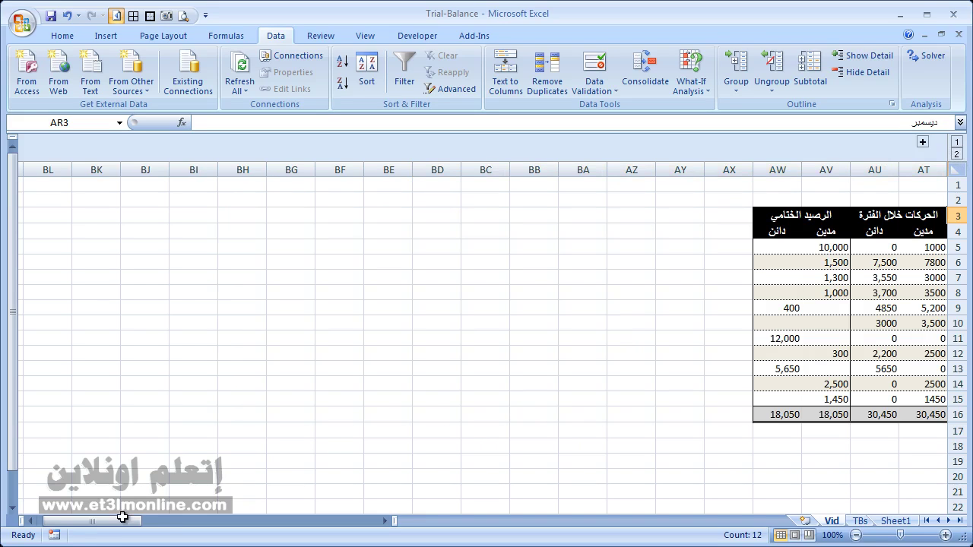
left_click_drag(123, 518, 301, 520)
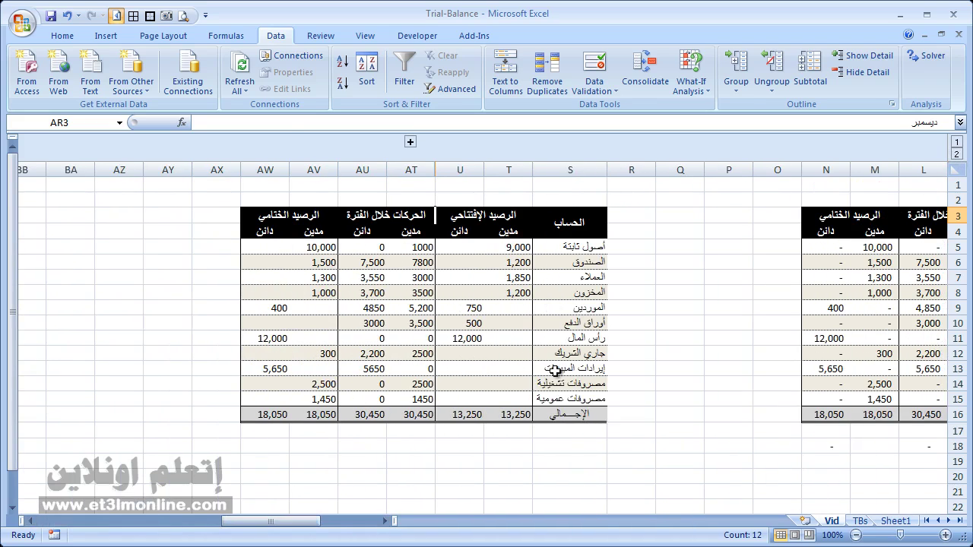
left_click(562, 293)
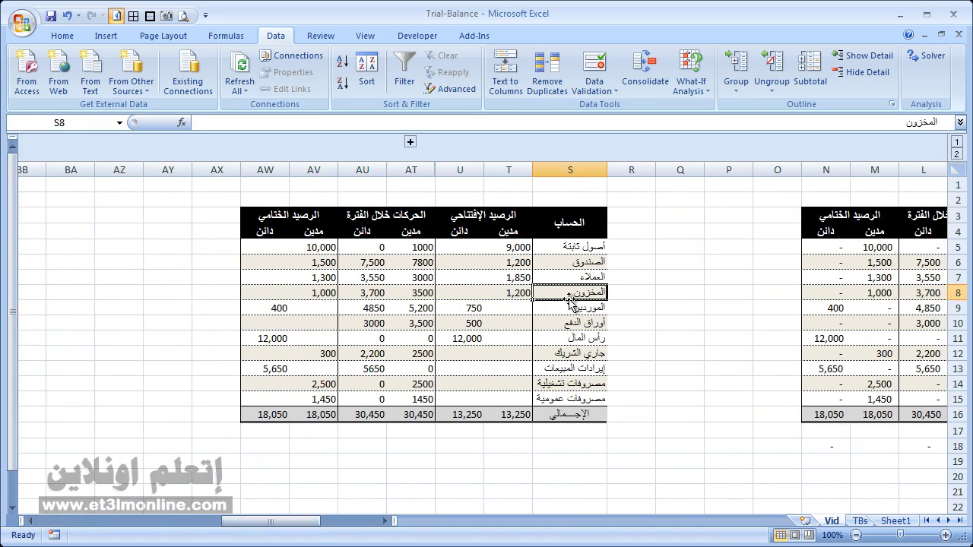
left_click(410, 143)
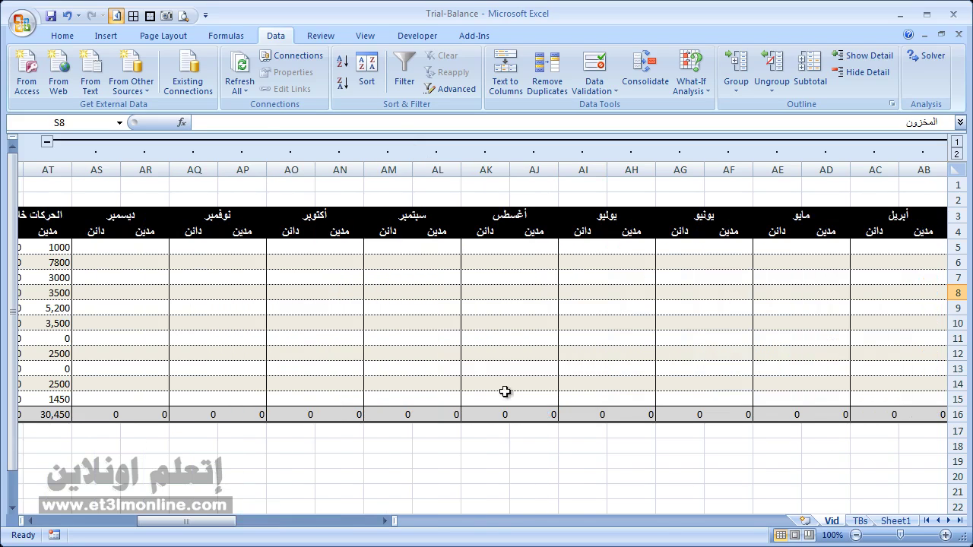
left_click(557, 141)
key("Right")
key("Right")
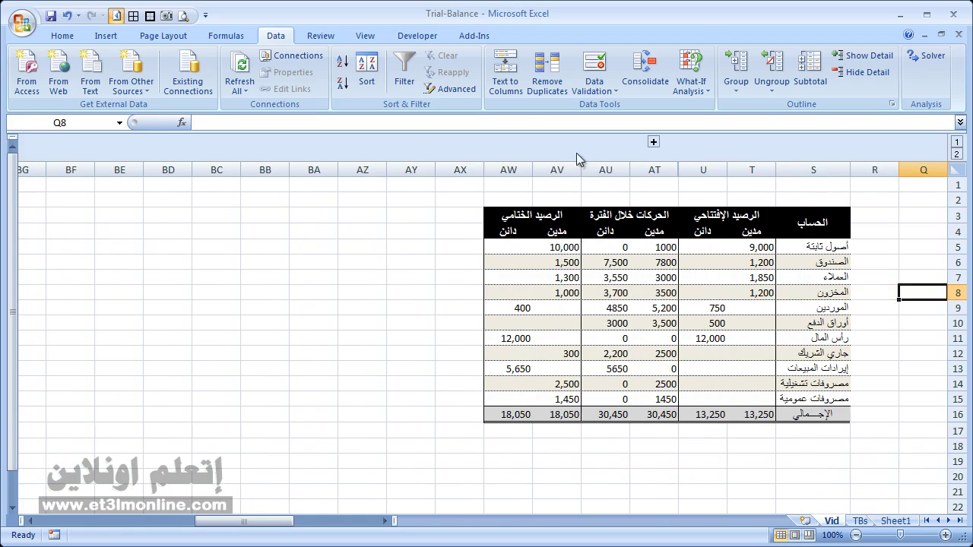
key("Right")
left_click_drag(809, 203, 380, 453)
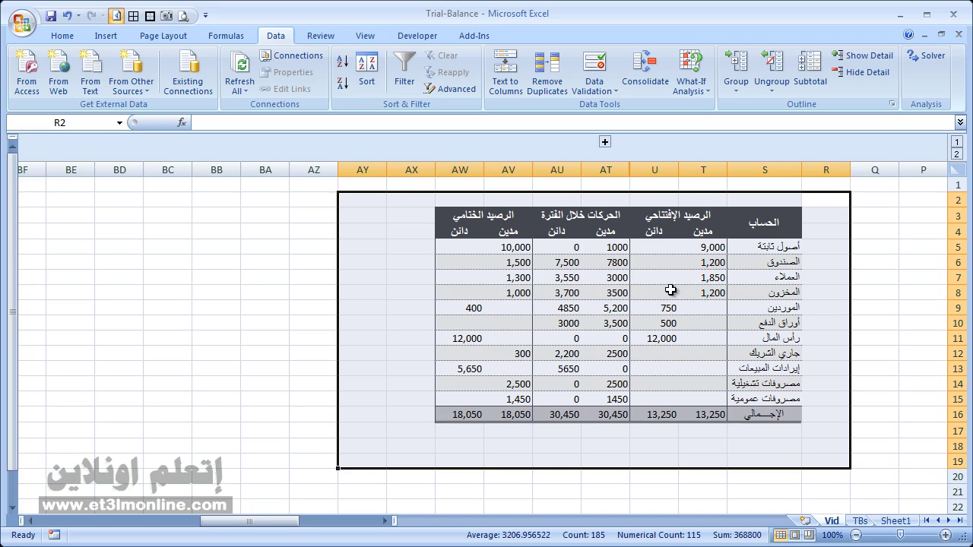
left_click(696, 259)
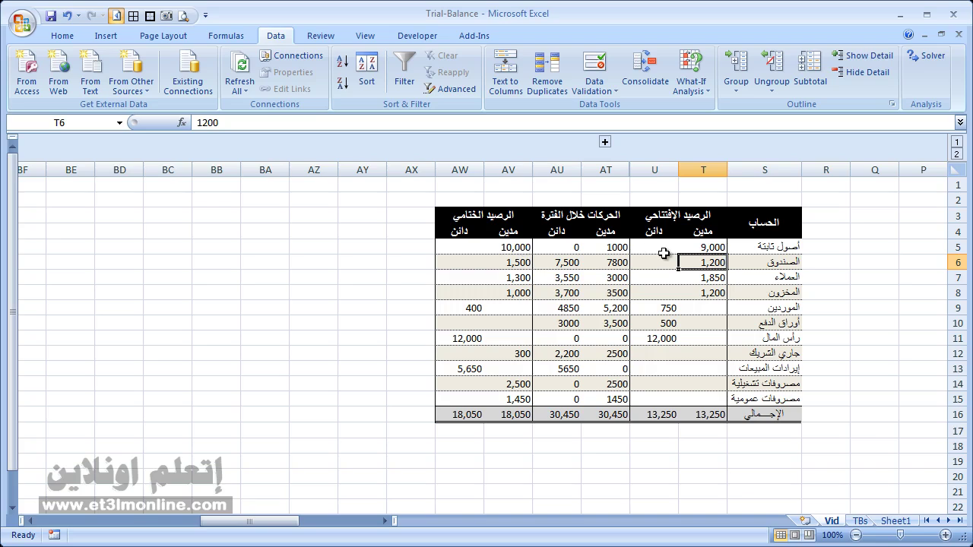
left_click(522, 249)
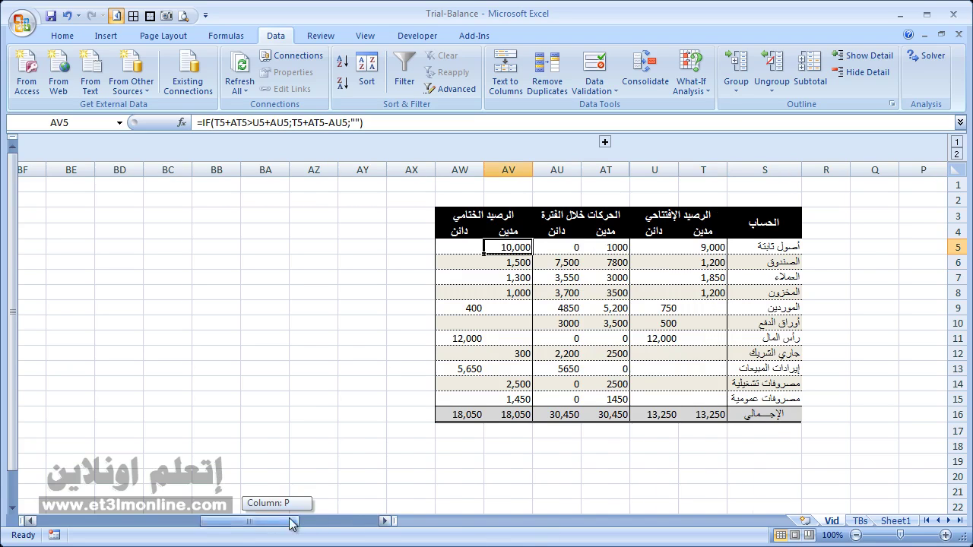
left_click_drag(251, 522, 331, 521)
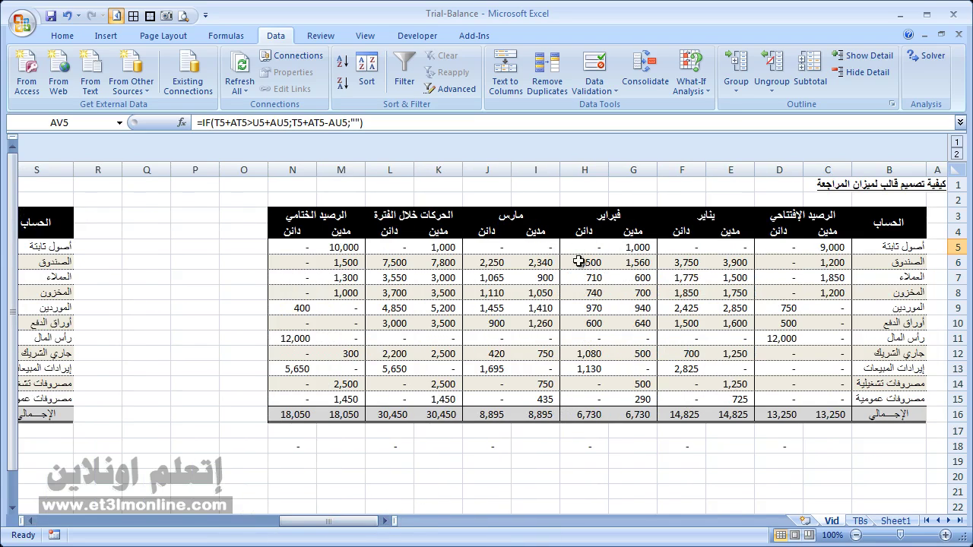
left_click(444, 246)
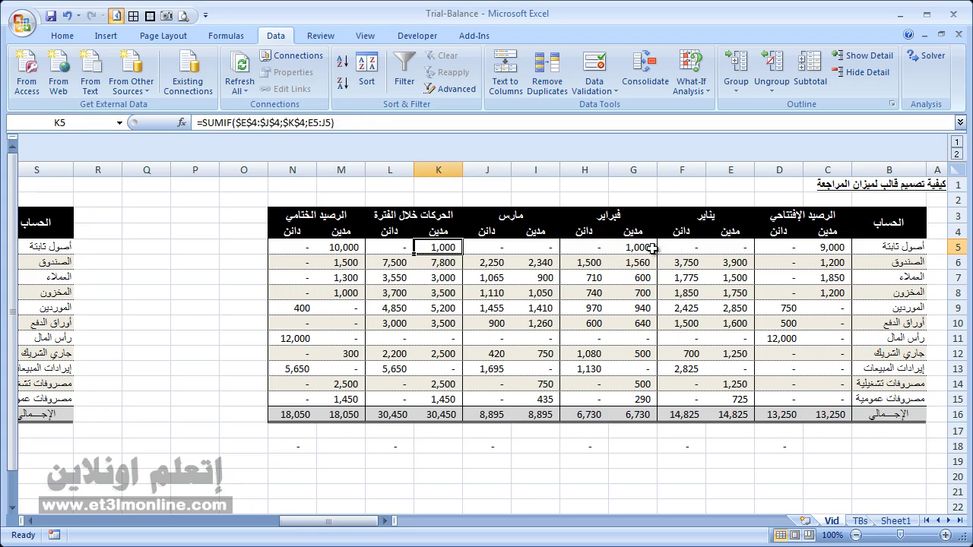
left_click(328, 247)
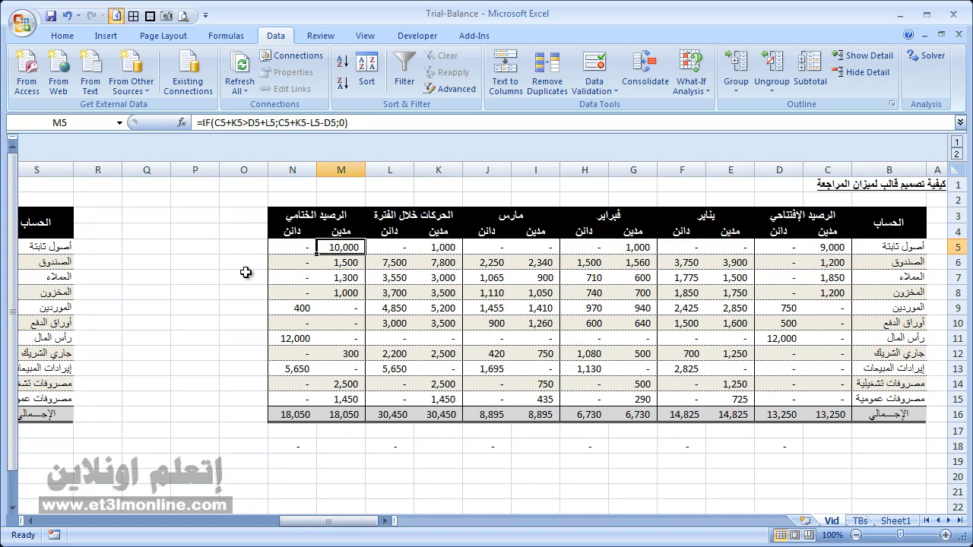